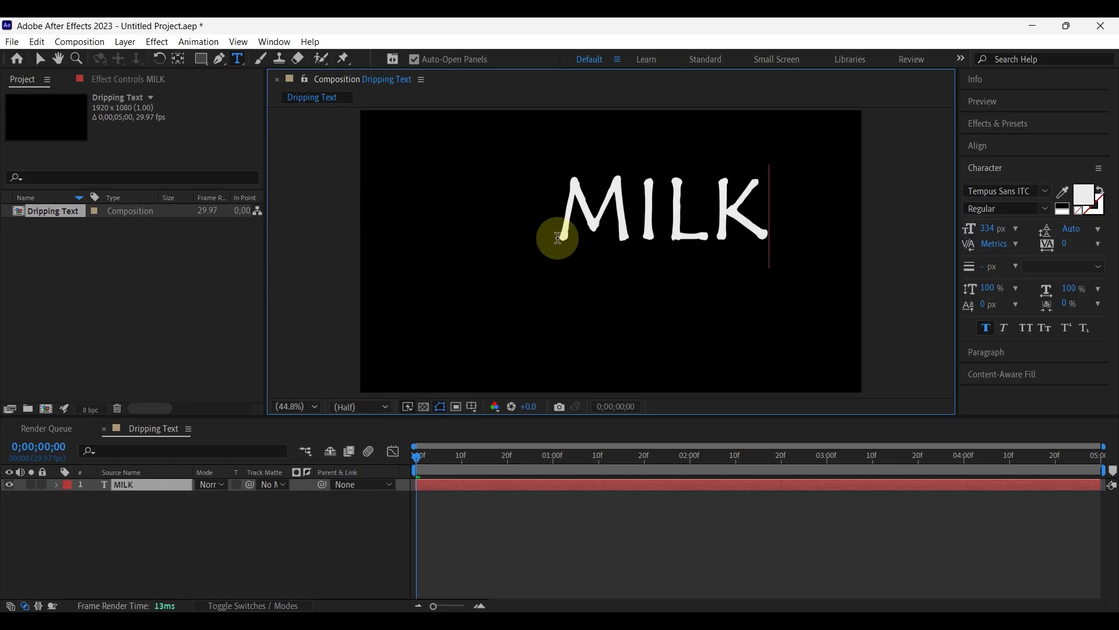
# Centre the MILK text horizontally and vertically in the composition
pyautogui.doubleClick(700, 198)
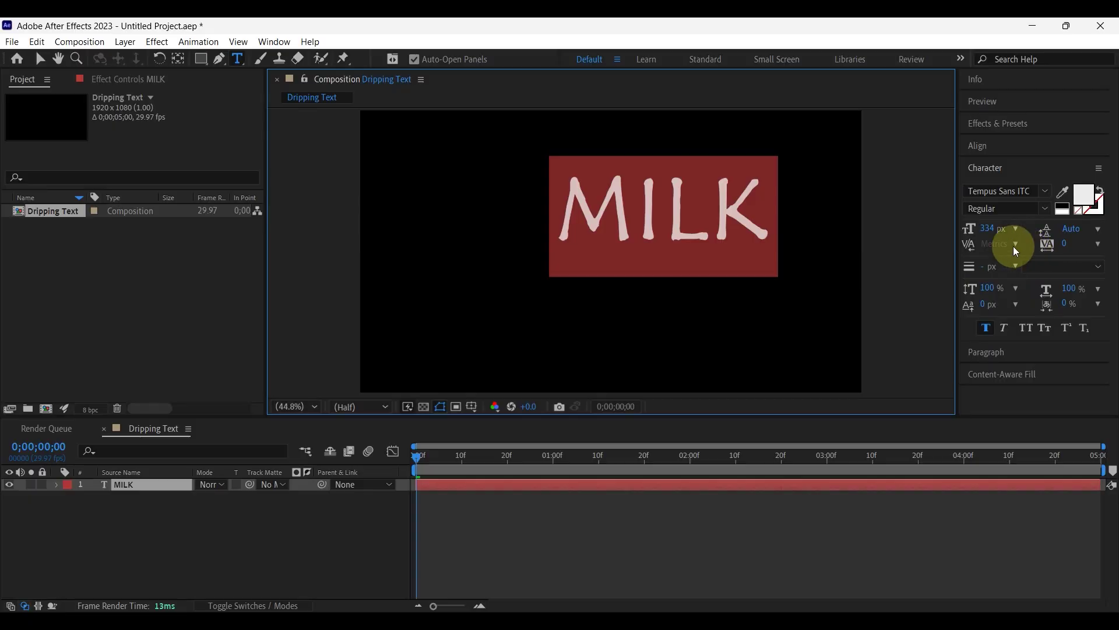
pyautogui.click(977, 147)
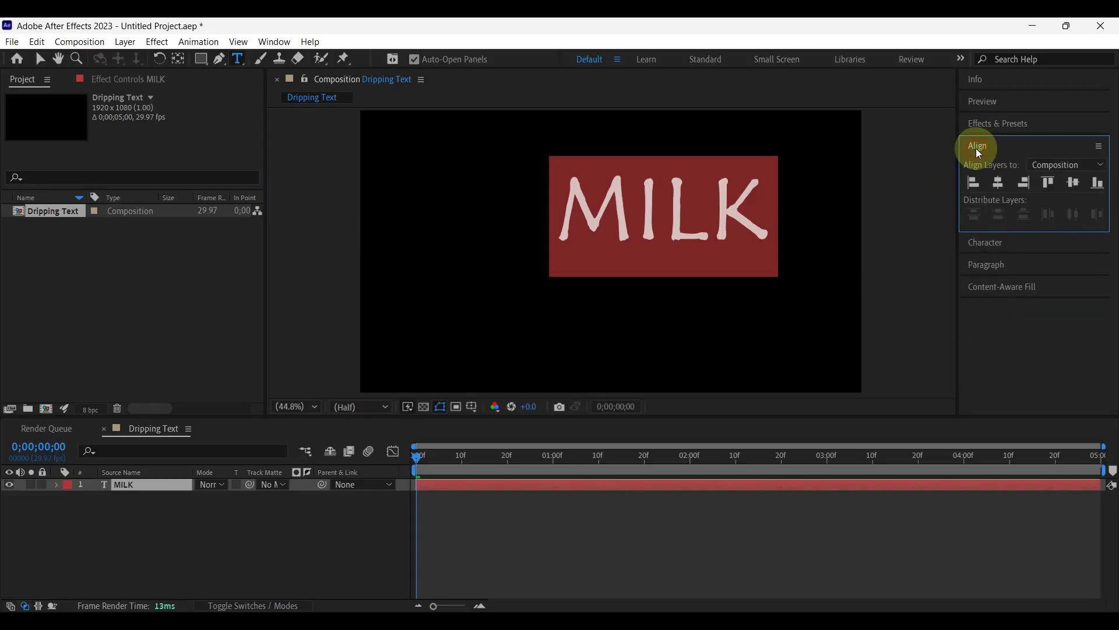
pyautogui.click(998, 183)
pyautogui.click(1072, 182)
pyautogui.click(597, 244)
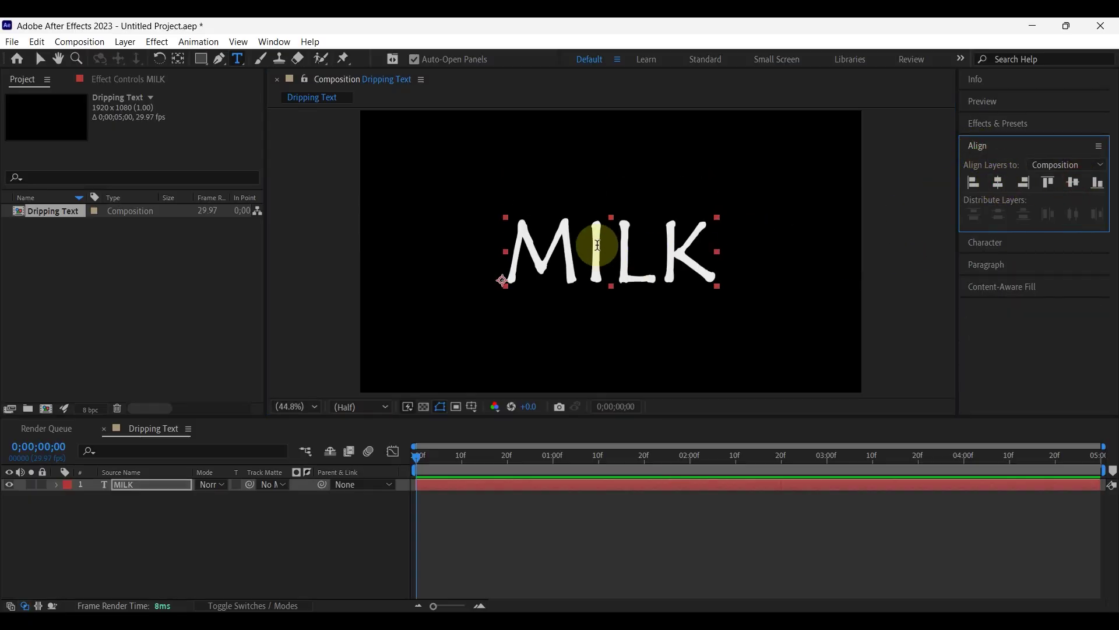
pyautogui.click(315, 550)
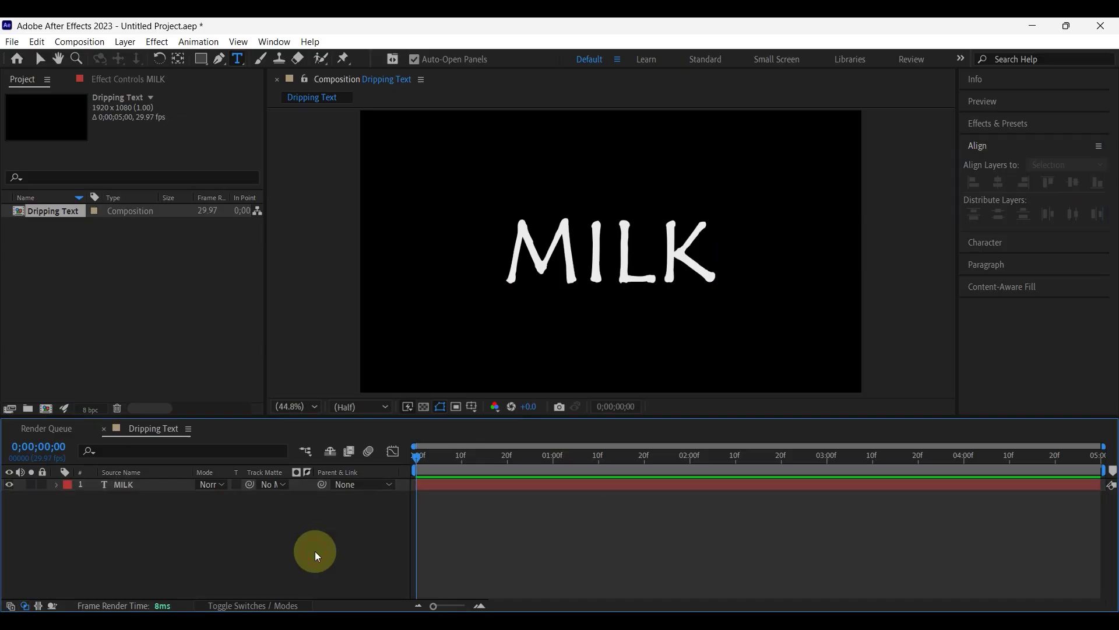
# Pre-compose the MILK layer into a new composition named Text
pyautogui.click(131, 486)
pyautogui.rightClick(131, 488)
pyautogui.click(195, 396)
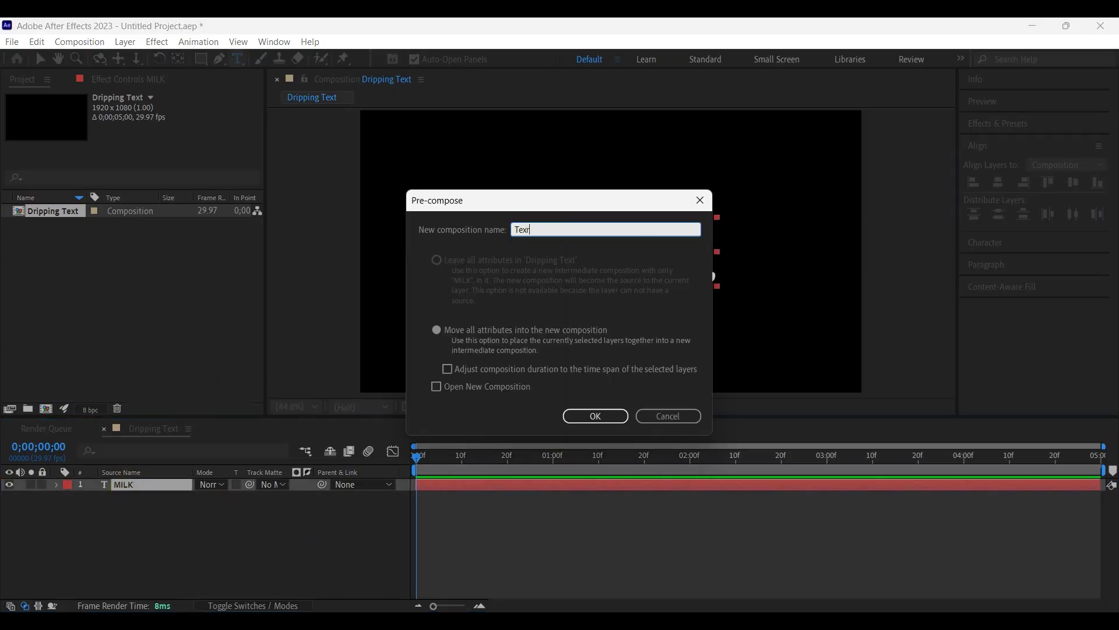
pyautogui.write('Text')
pyautogui.click(595, 415)
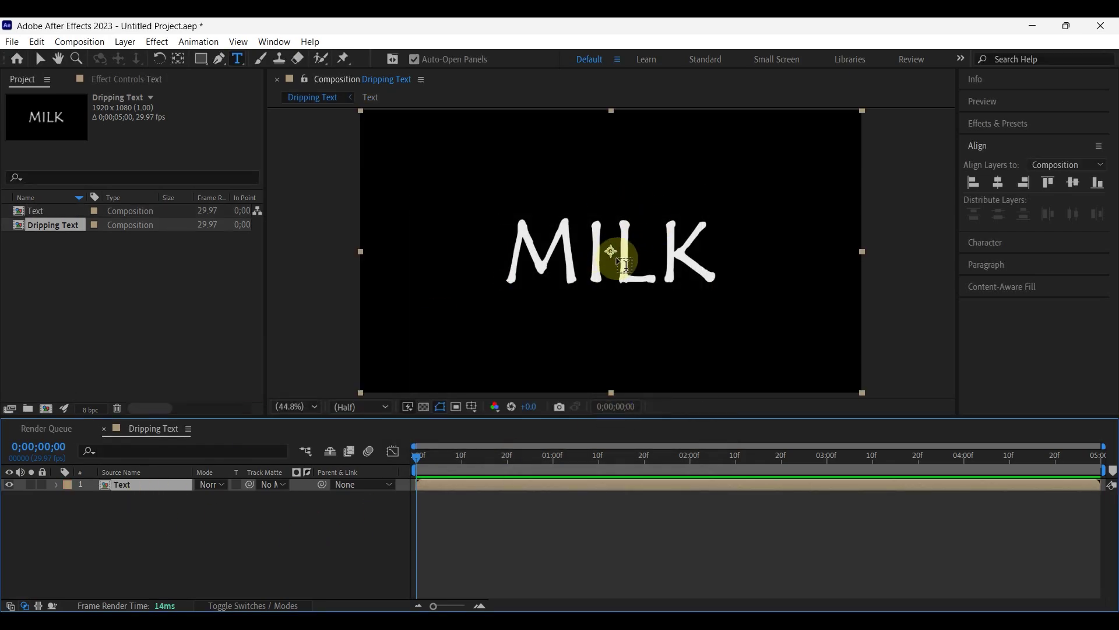
# Find the CC Smear effect and apply it to the Text layer
pyautogui.click(998, 122)
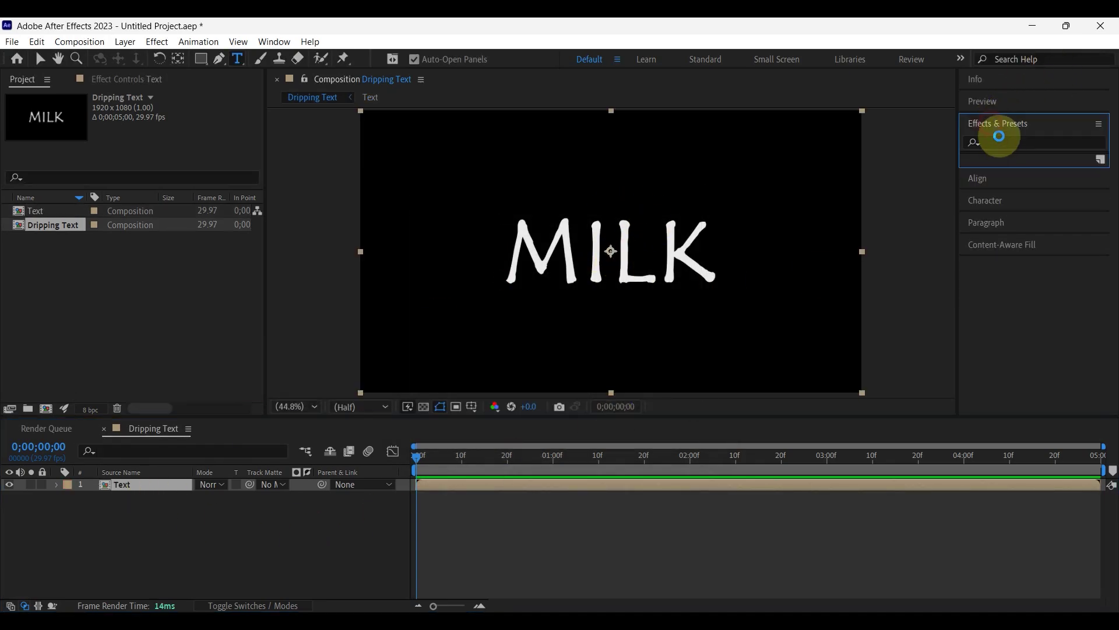
pyautogui.click(1003, 142)
pyautogui.write('smear')
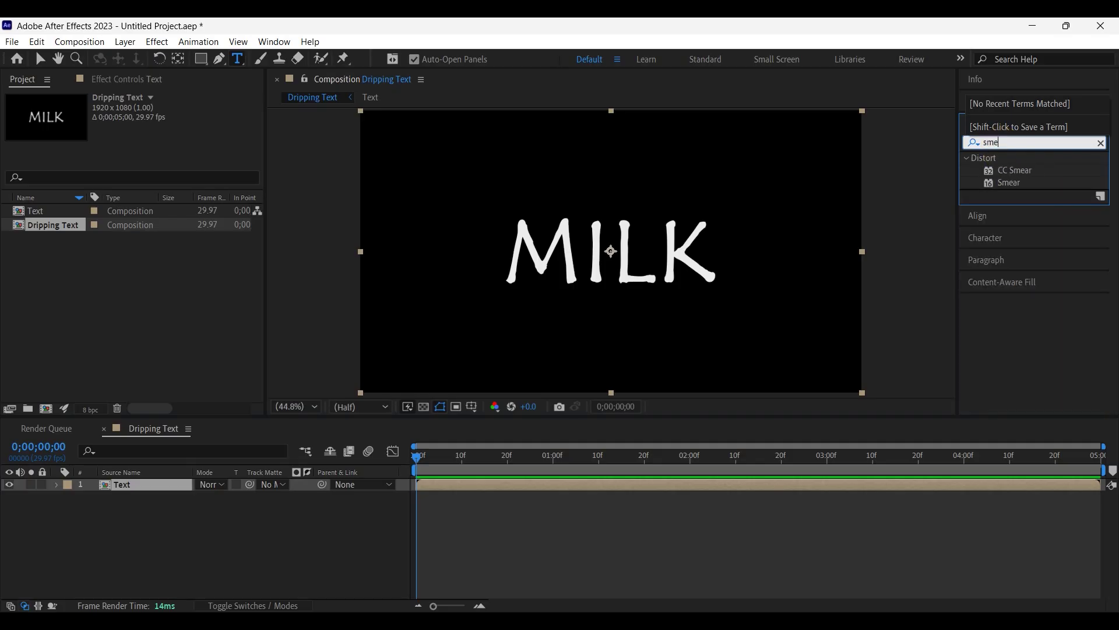
pyautogui.click(1017, 171)
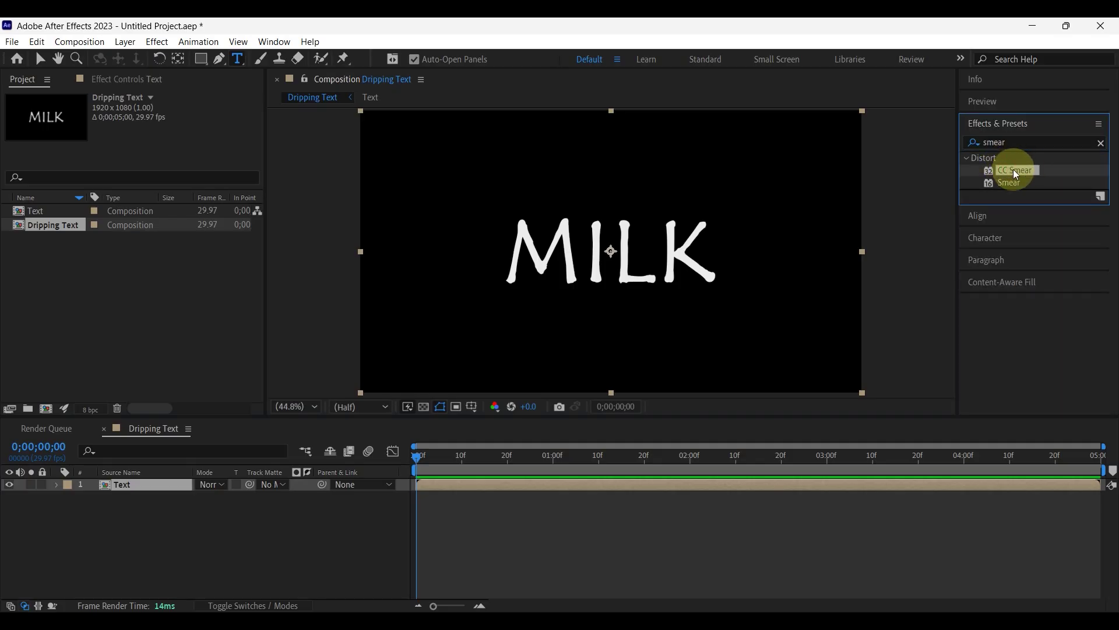
pyautogui.moveTo(1016, 173); pyautogui.dragTo(688, 245)
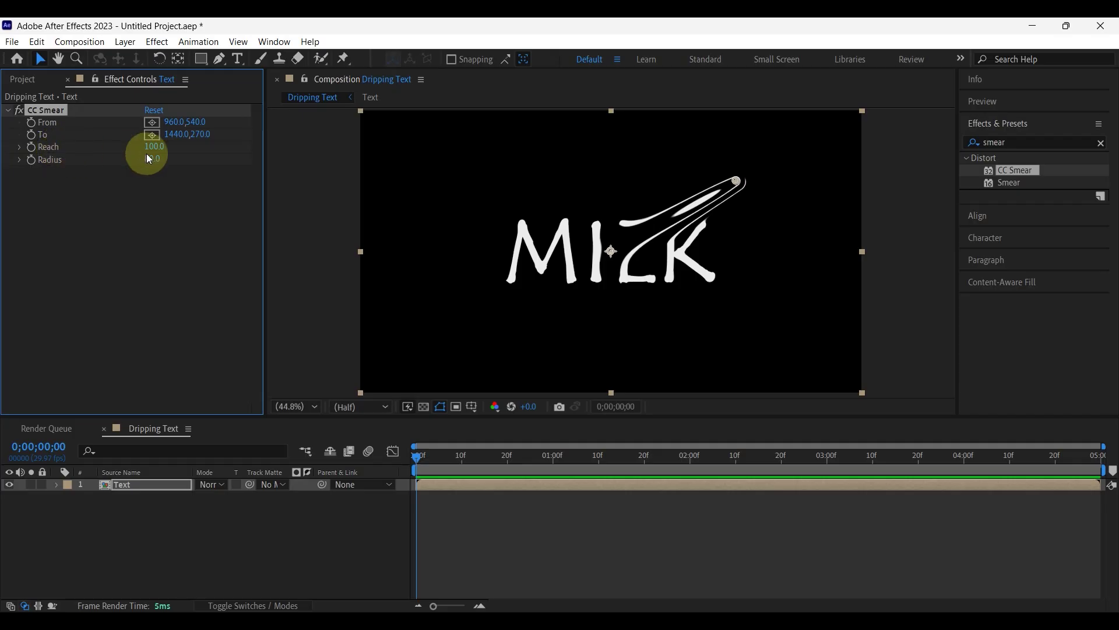
# Reset CC Smear and place its From point at the base of the I (about 901, 640) and To point straight below (about 901, 1033)
pyautogui.moveTo(156, 147)
pyautogui.mouseDown()
pyautogui.moveTo(207, 153)
pyautogui.moveTo(159, 146)
pyautogui.moveTo(183, 155)
pyautogui.moveTo(155, 158)
pyautogui.moveTo(199, 160)
pyautogui.moveTo(155, 165)
pyautogui.moveTo(200, 170)
pyautogui.mouseUp()
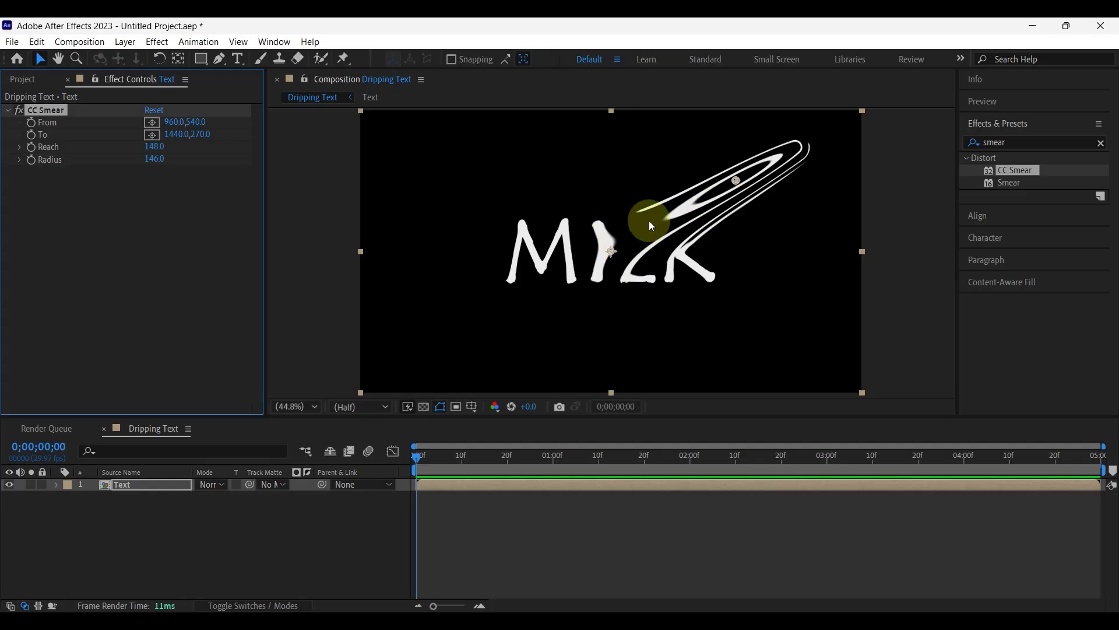
pyautogui.click(154, 110)
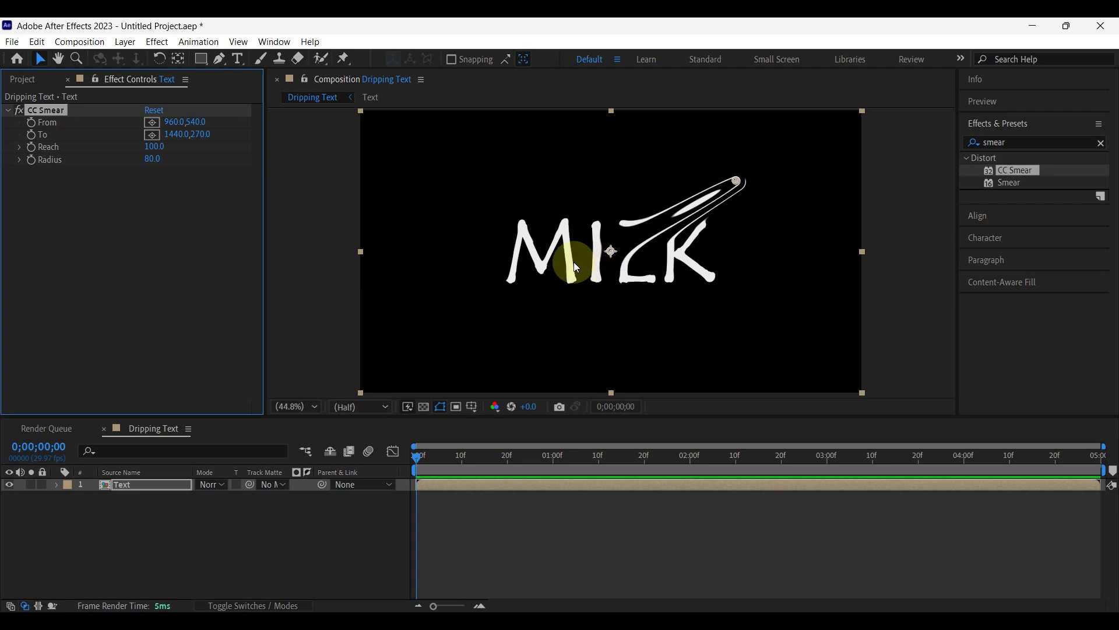
pyautogui.click(153, 123)
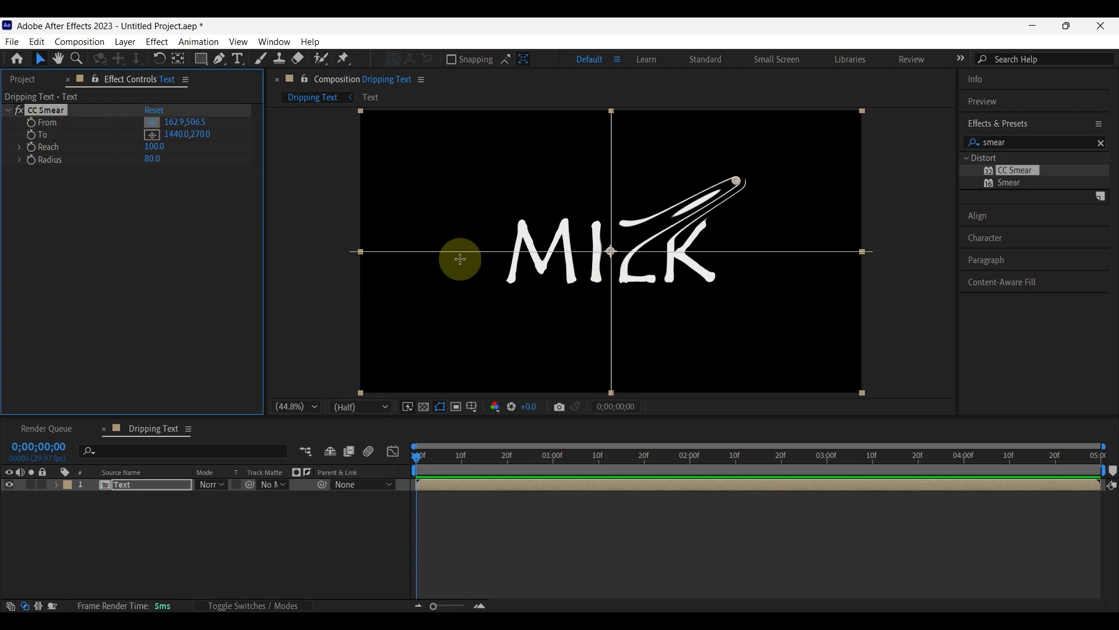
pyautogui.click(595, 278)
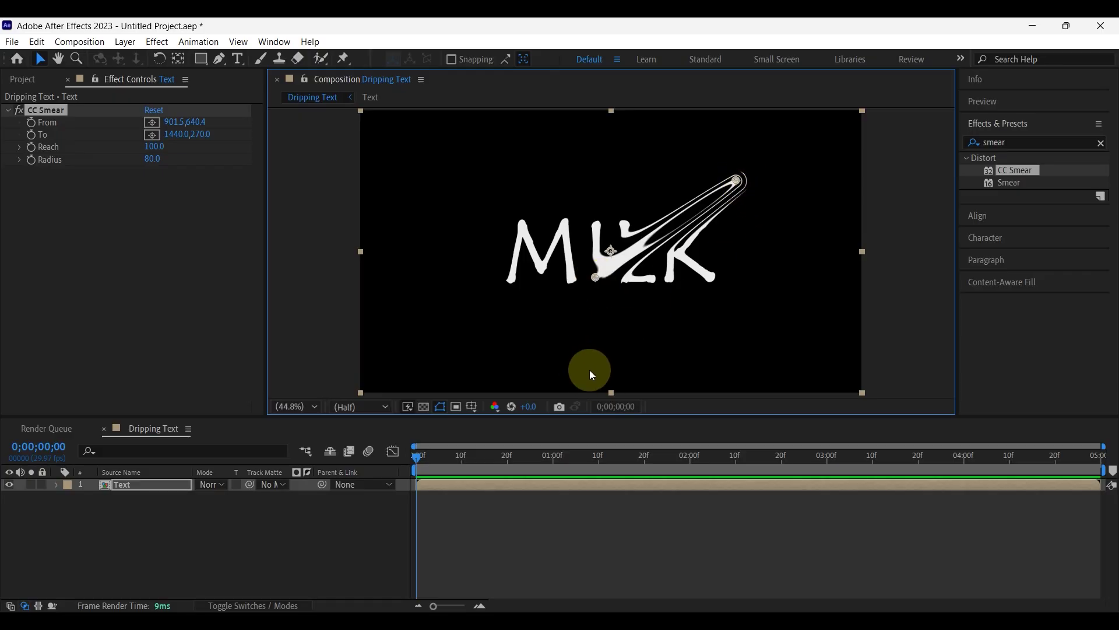
pyautogui.click(153, 137)
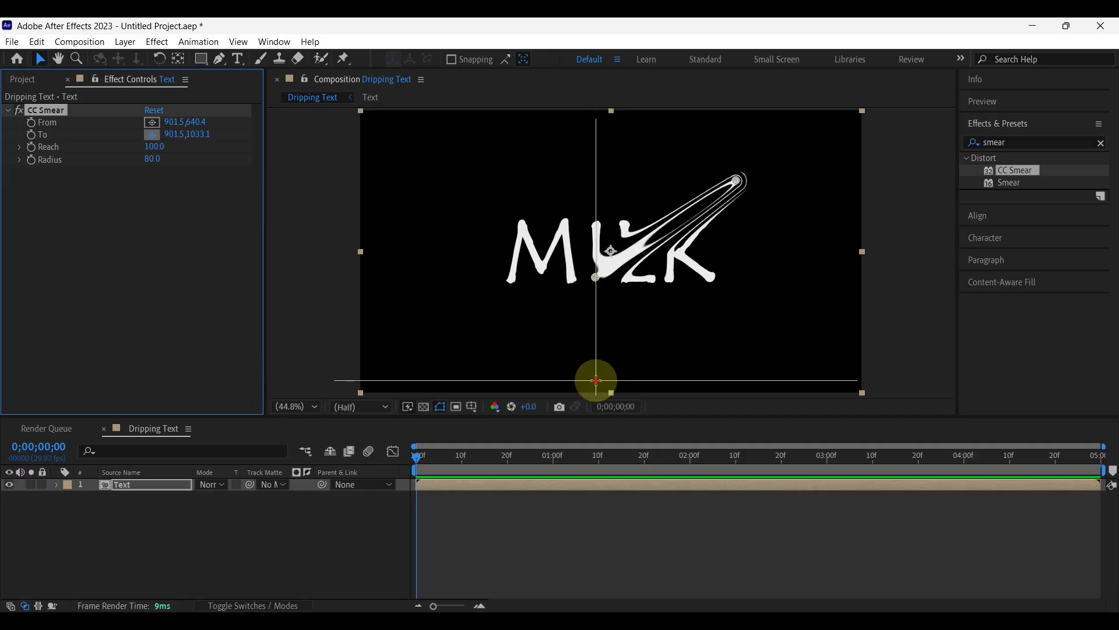
pyautogui.click(596, 380)
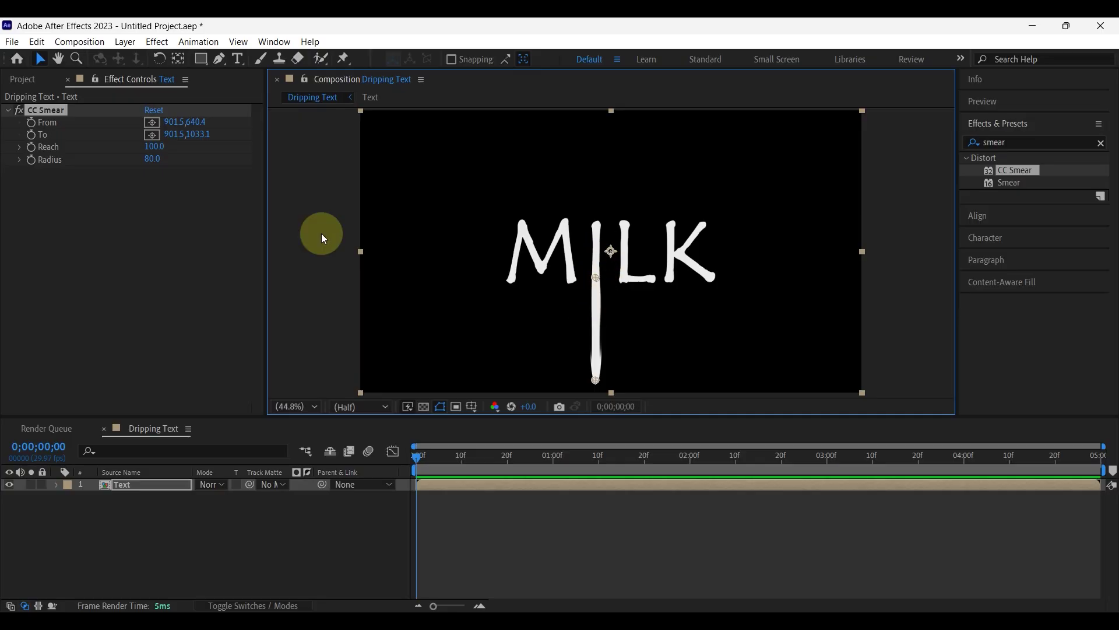
# Add keyframes for CC Smear's To and Reach properties at 0 seconds and again at 1 second
pyautogui.click(412, 459)
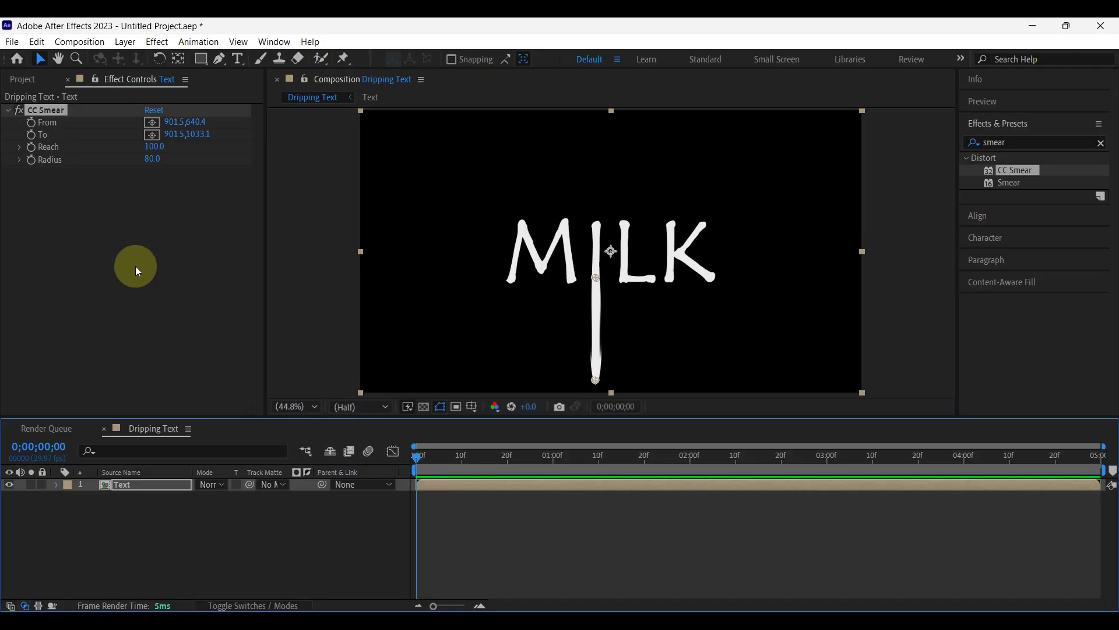
pyautogui.click(36, 136)
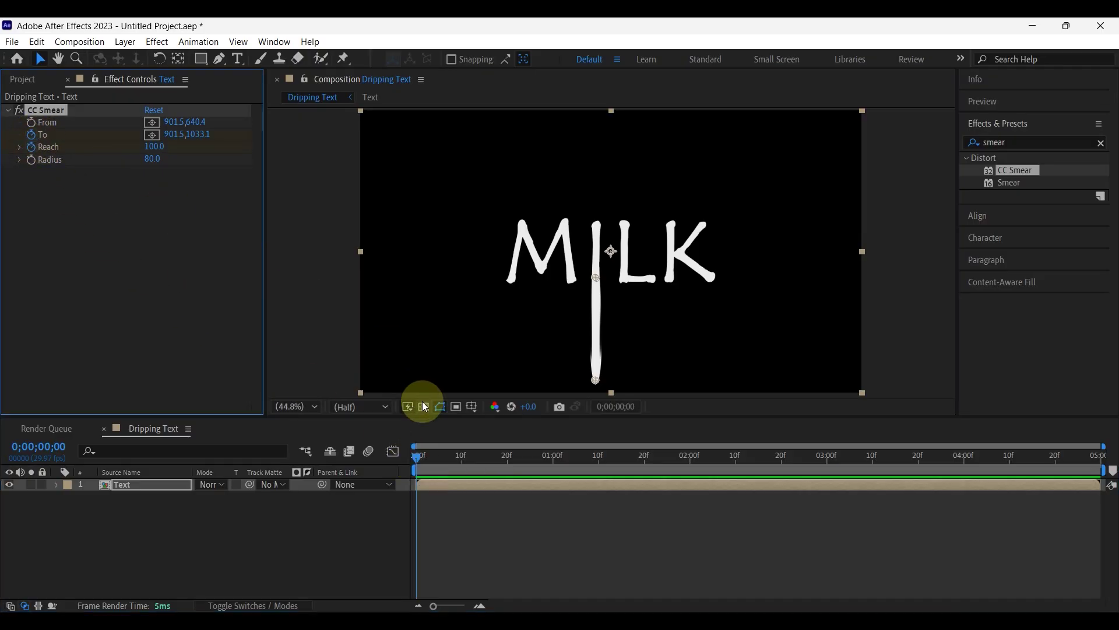
pyautogui.moveTo(416, 456); pyautogui.dragTo(554, 463)
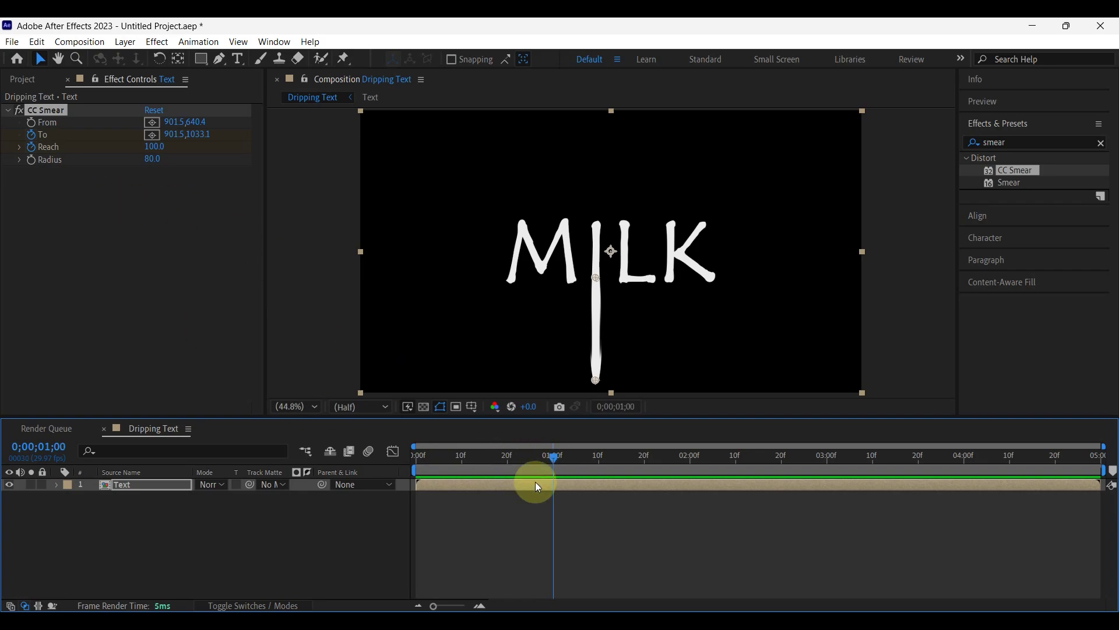
pyautogui.click(142, 483)
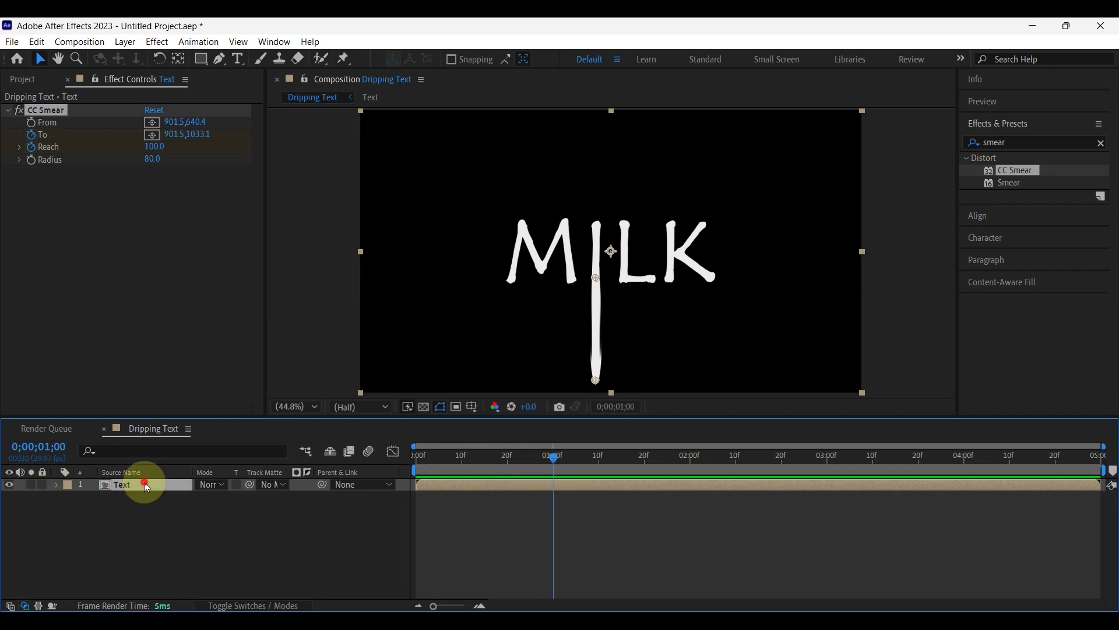
pyautogui.press('u')
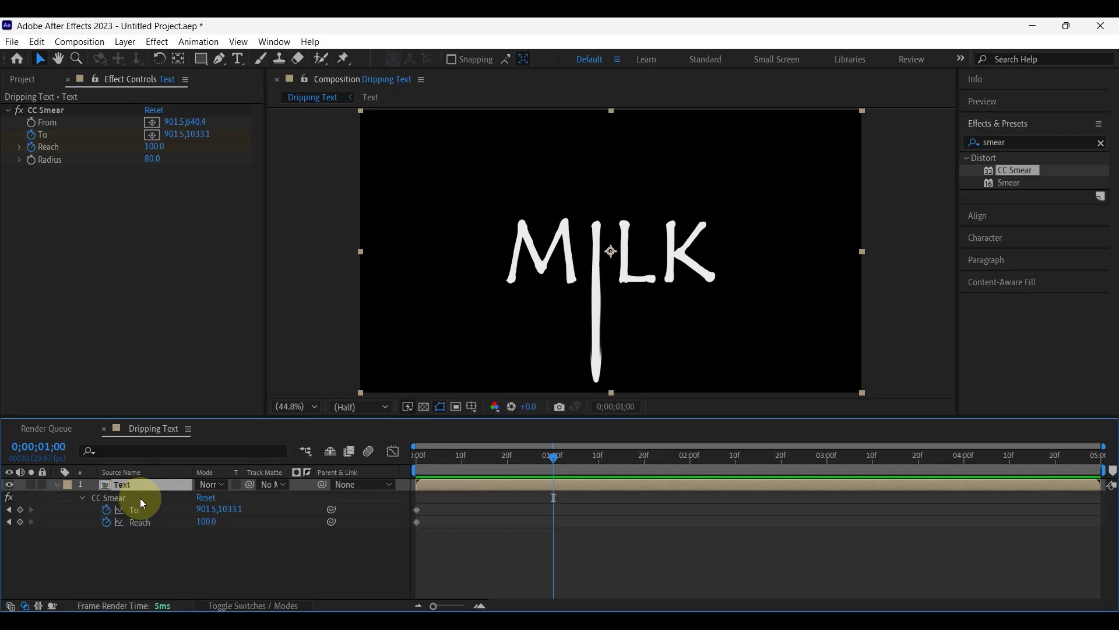
pyautogui.click(19, 509)
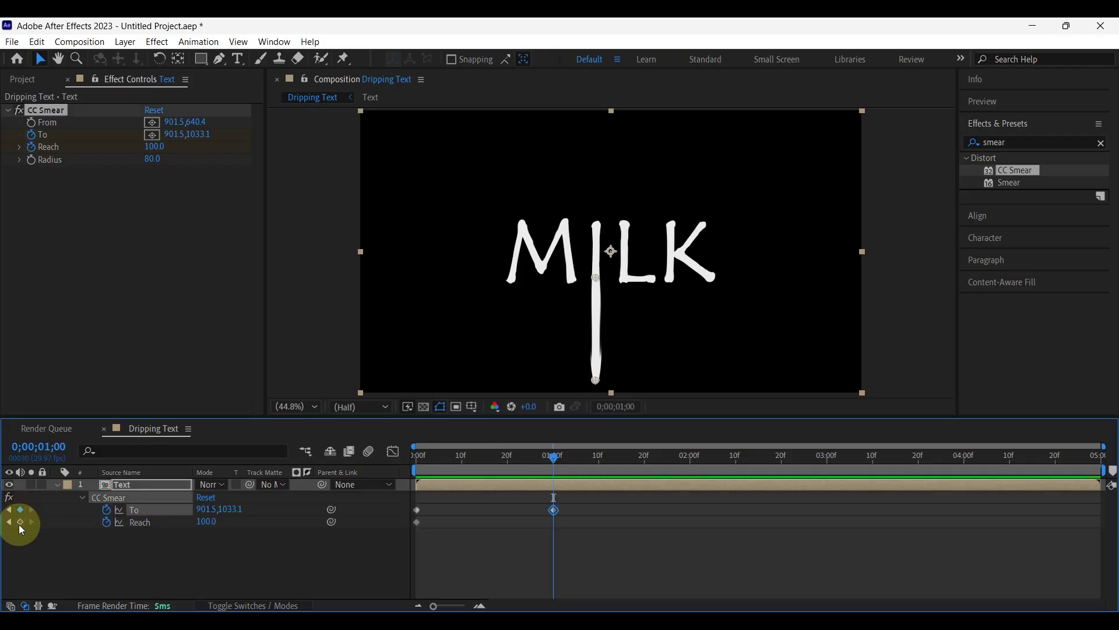
pyautogui.click(20, 522)
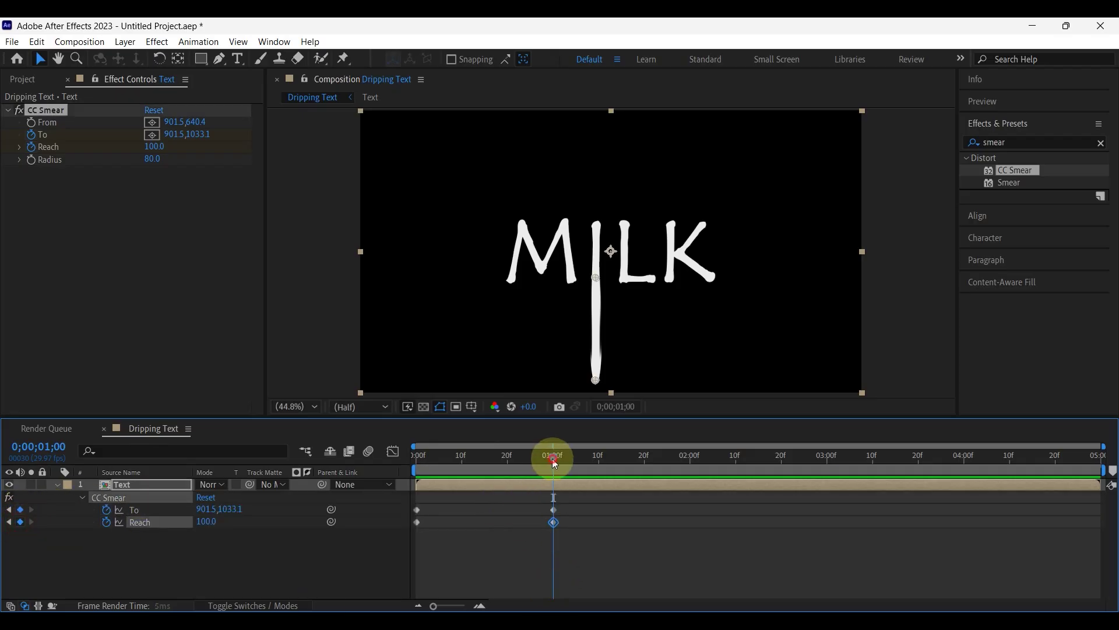
# Set CC Smear's Reach to 0 at the start of the timeline
pyautogui.moveTo(554, 462); pyautogui.dragTo(394, 463)
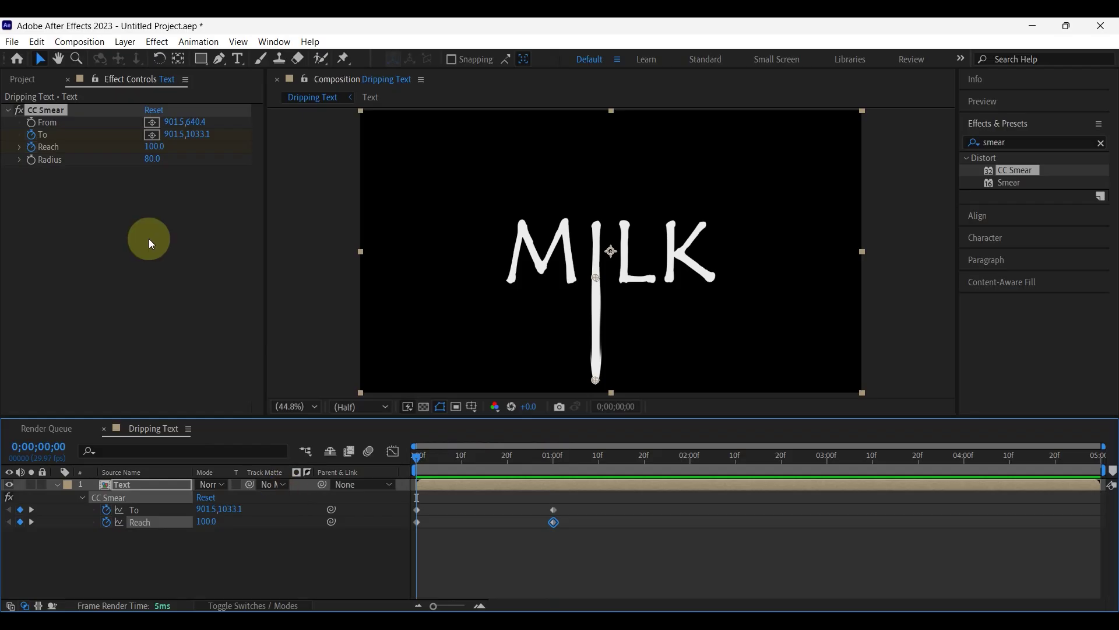
pyautogui.click(157, 149)
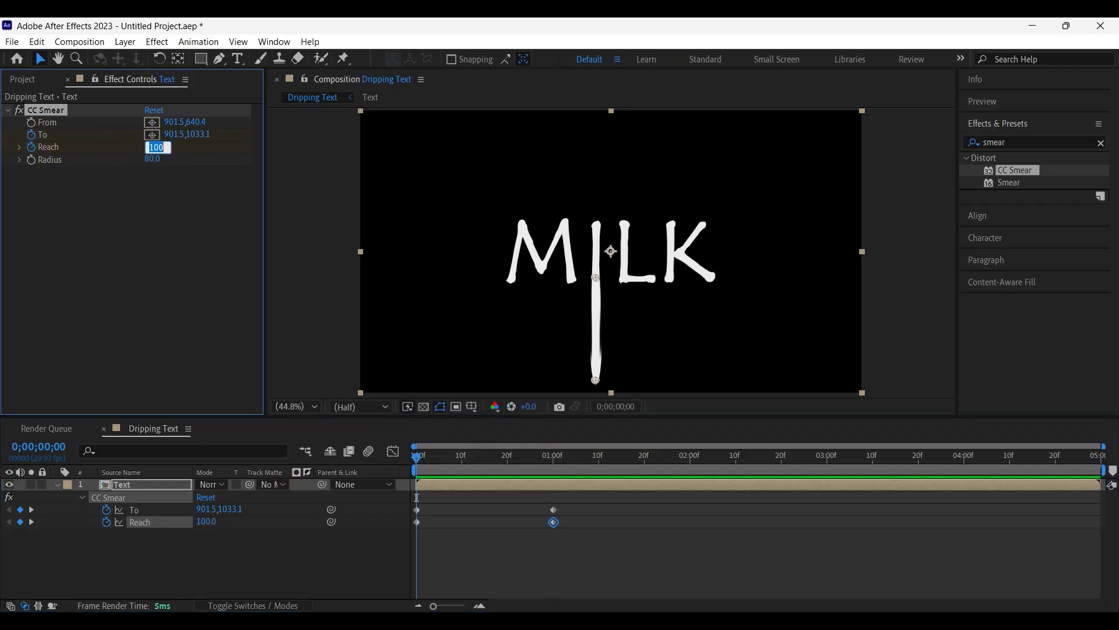
pyautogui.write('0')
pyautogui.press('Return')
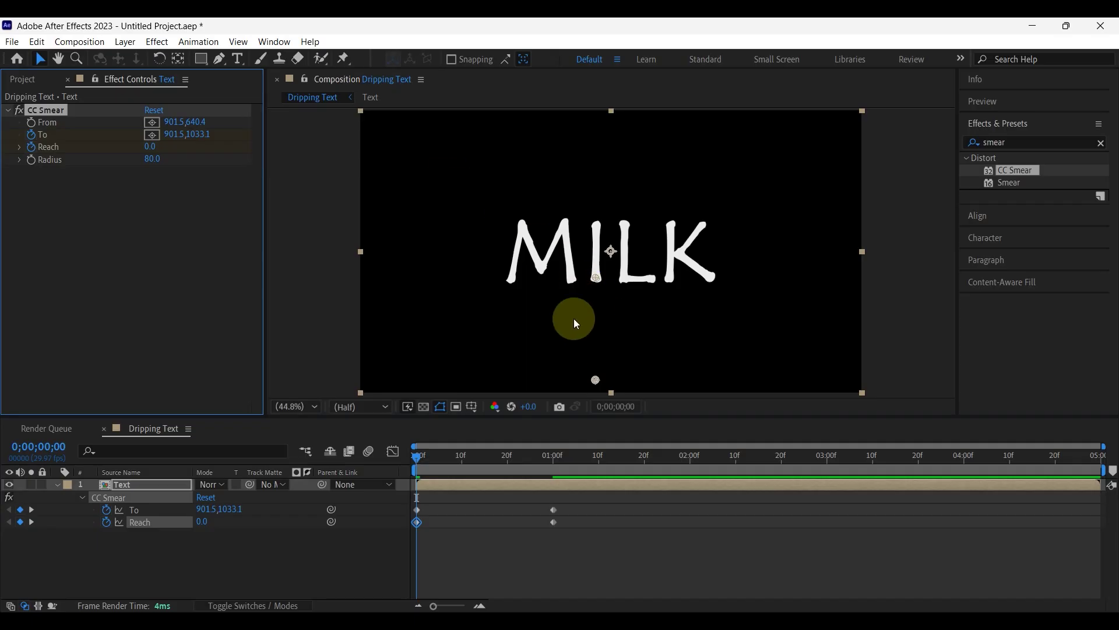
# At 1 second, move the To point straight down below the frame to about 901, 1697 and set Reach to 150
pyautogui.moveTo(416, 458); pyautogui.dragTo(550, 484)
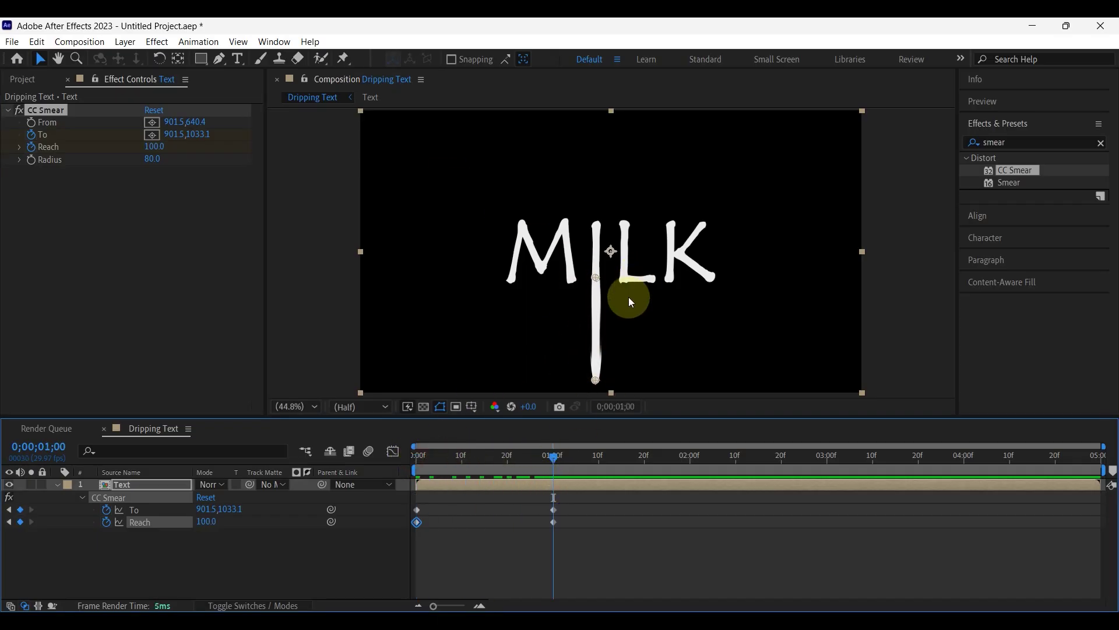
pyautogui.scroll(-2, 629, 297)
pyautogui.scroll(-2, 628, 297)
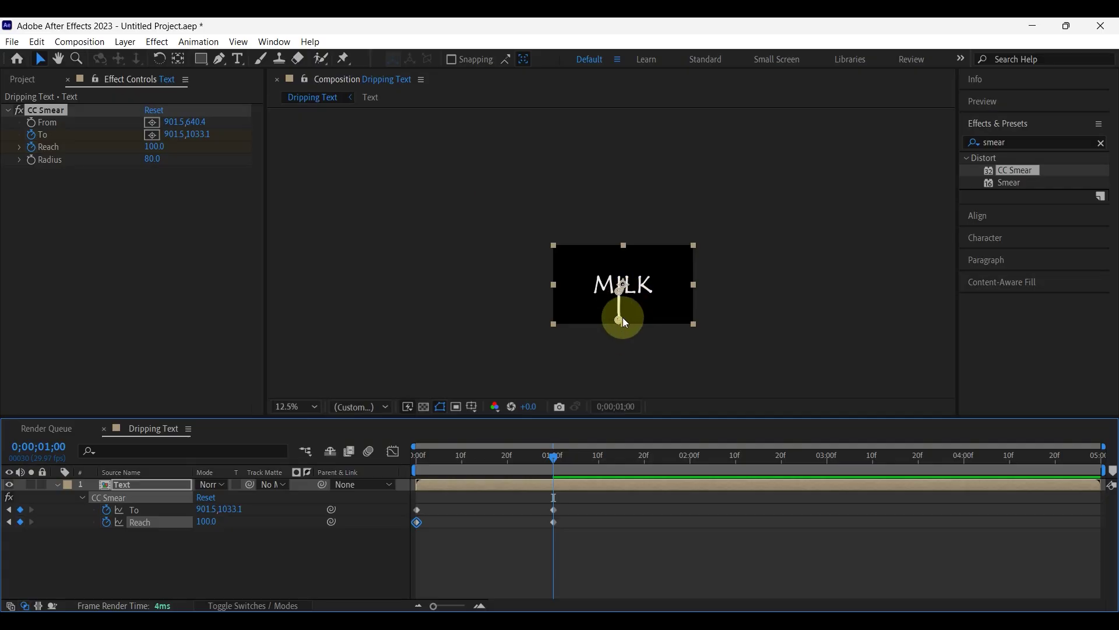
pyautogui.moveTo(618, 319); pyautogui.dragTo(618, 366)
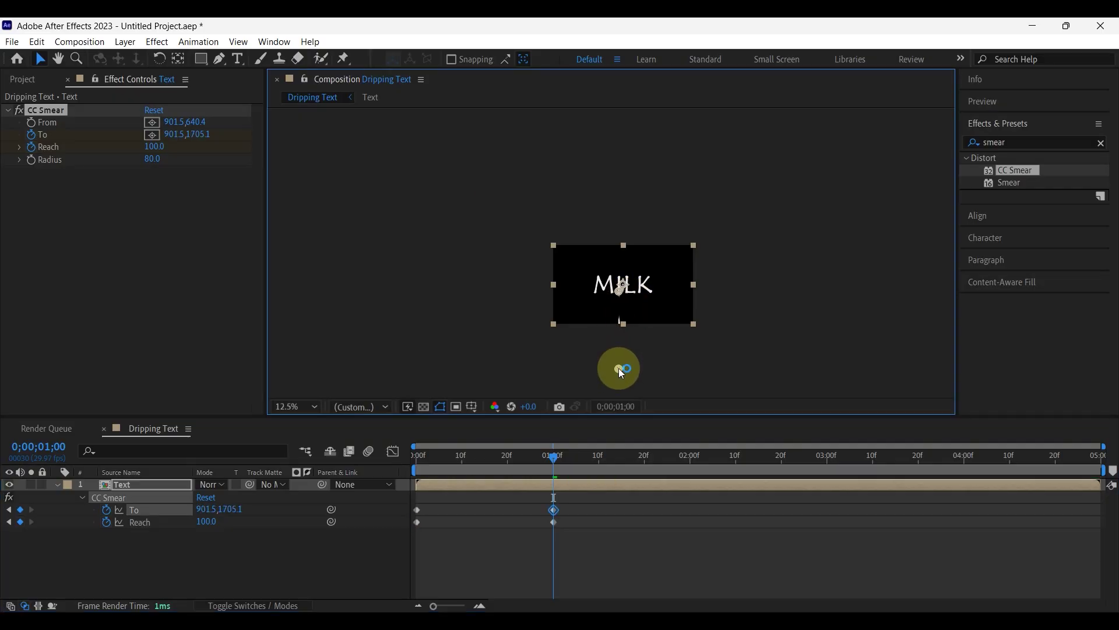
pyautogui.moveTo(618, 368); pyautogui.dragTo(618, 368)
pyautogui.click(315, 406)
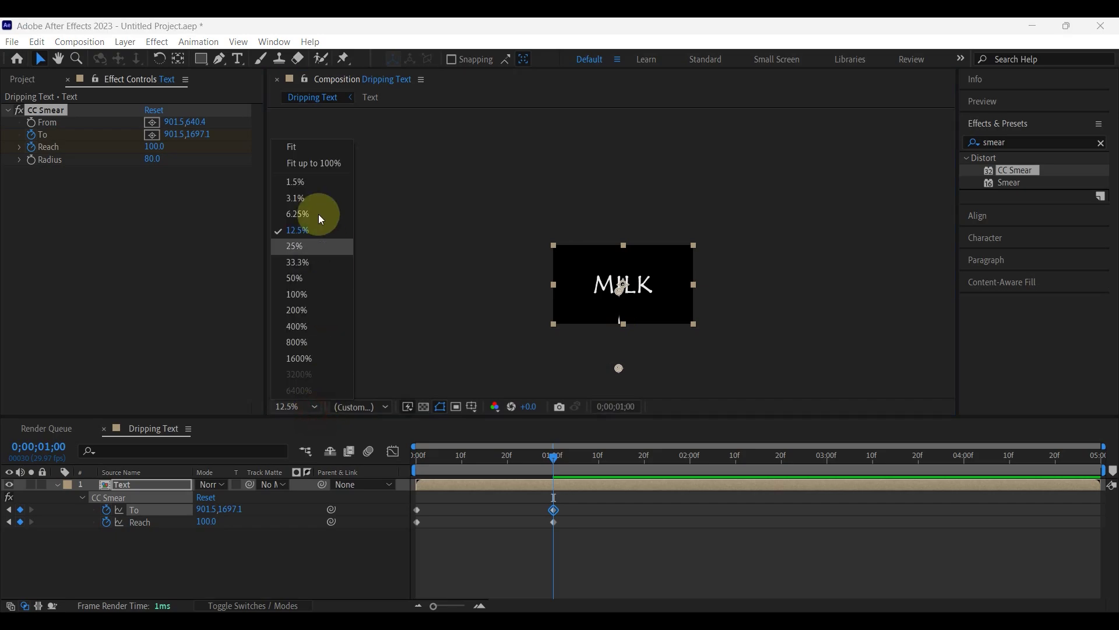
pyautogui.click(312, 161)
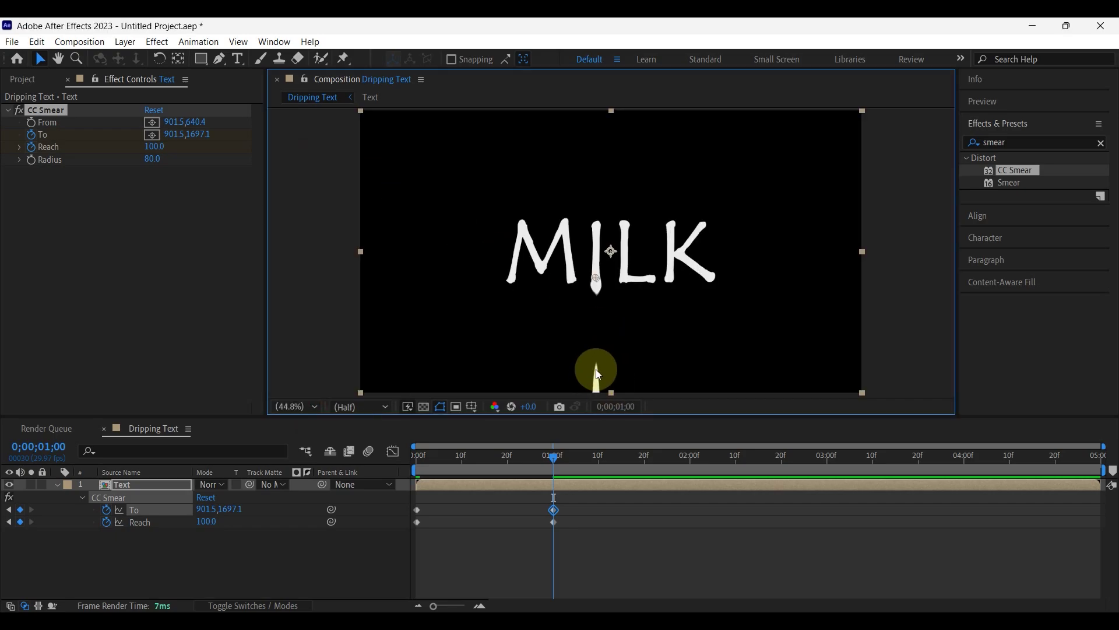
pyautogui.moveTo(157, 153); pyautogui.dragTo(188, 146)
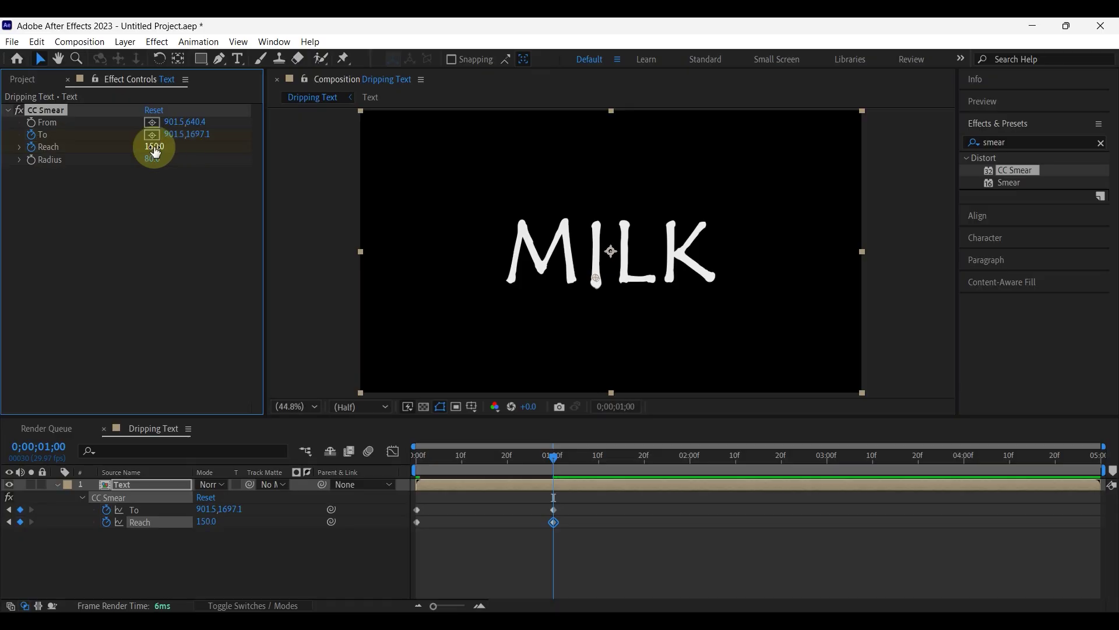
# Apply Easy Ease to all To and Reach keyframes of CC Smear
pyautogui.moveTo(550, 457); pyautogui.dragTo(413, 528)
pyautogui.rightClick(552, 521)
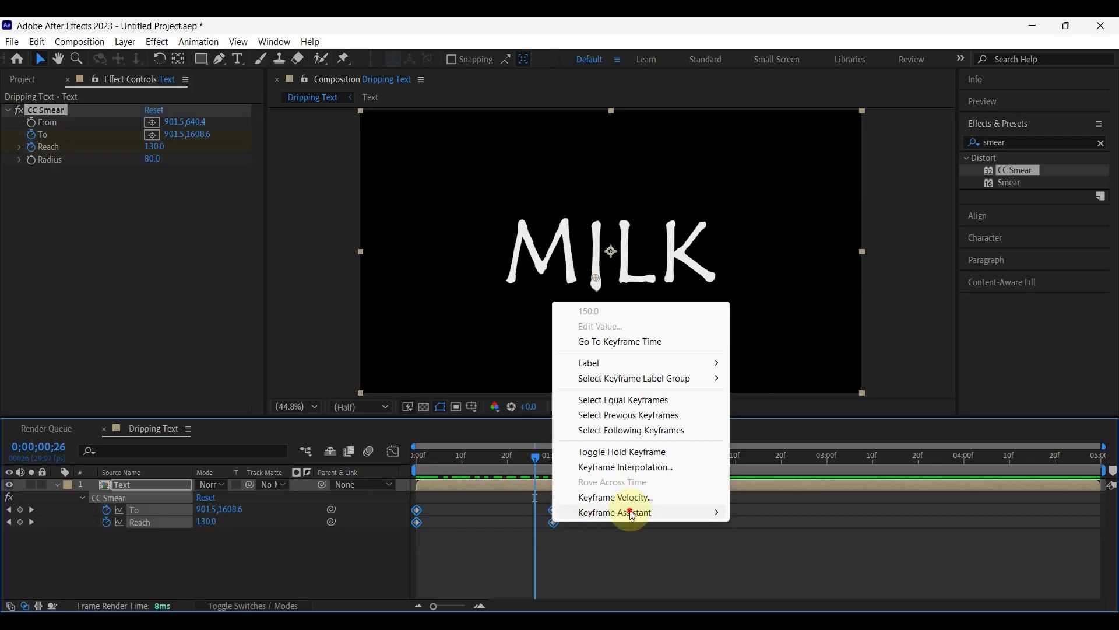
pyautogui.moveTo(618, 512)
pyautogui.click(758, 421)
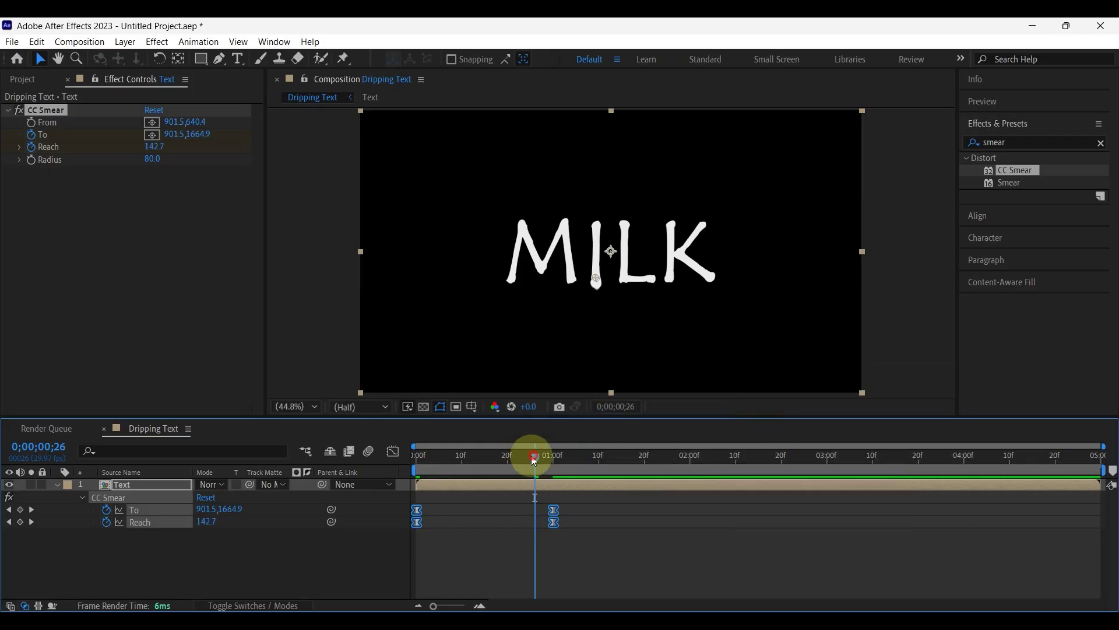
# Preview the dripping animation from the start of the timeline
pyautogui.moveTo(534, 460); pyautogui.dragTo(414, 466)
pyautogui.click(991, 102)
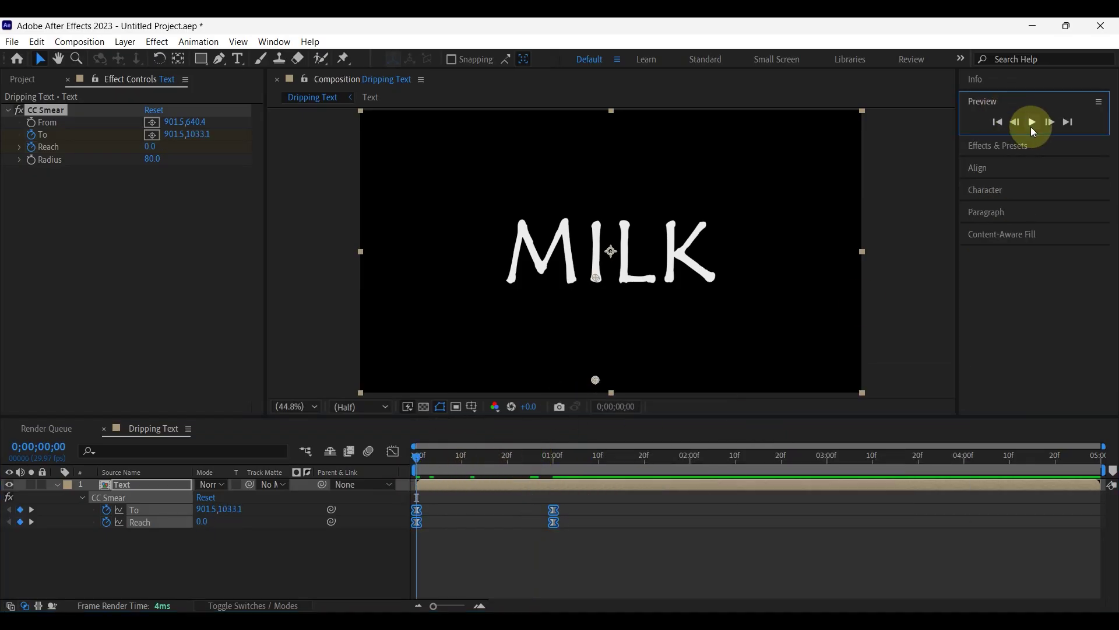
pyautogui.click(1033, 123)
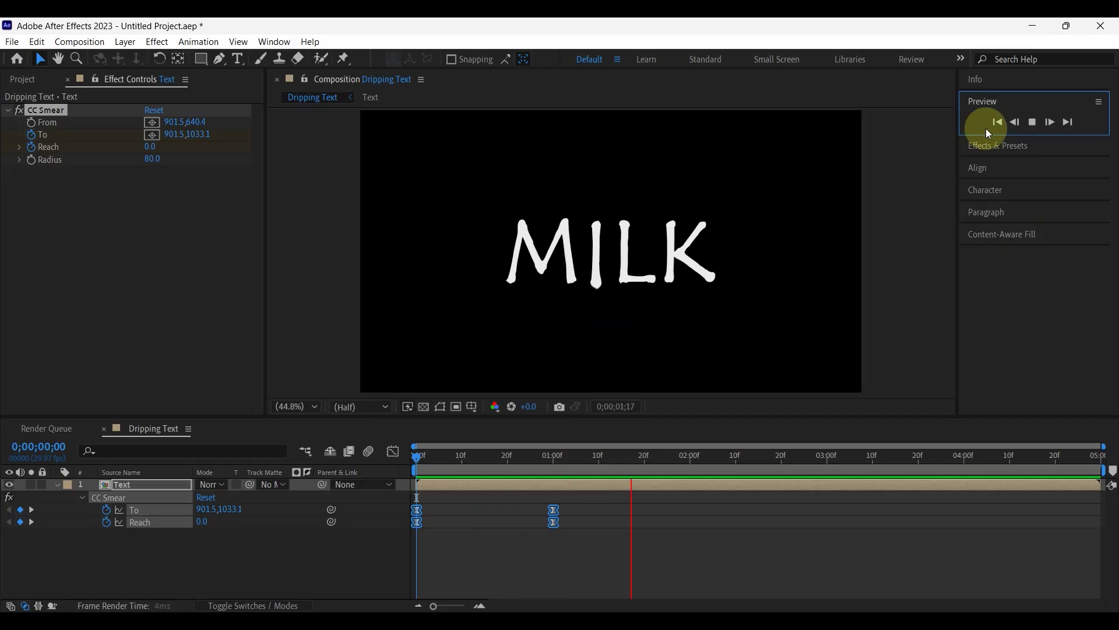
pyautogui.click(1033, 123)
# End the composition's work area at 2 seconds and scrub back through the drip
pyautogui.moveTo(722, 459); pyautogui.dragTo(682, 467)
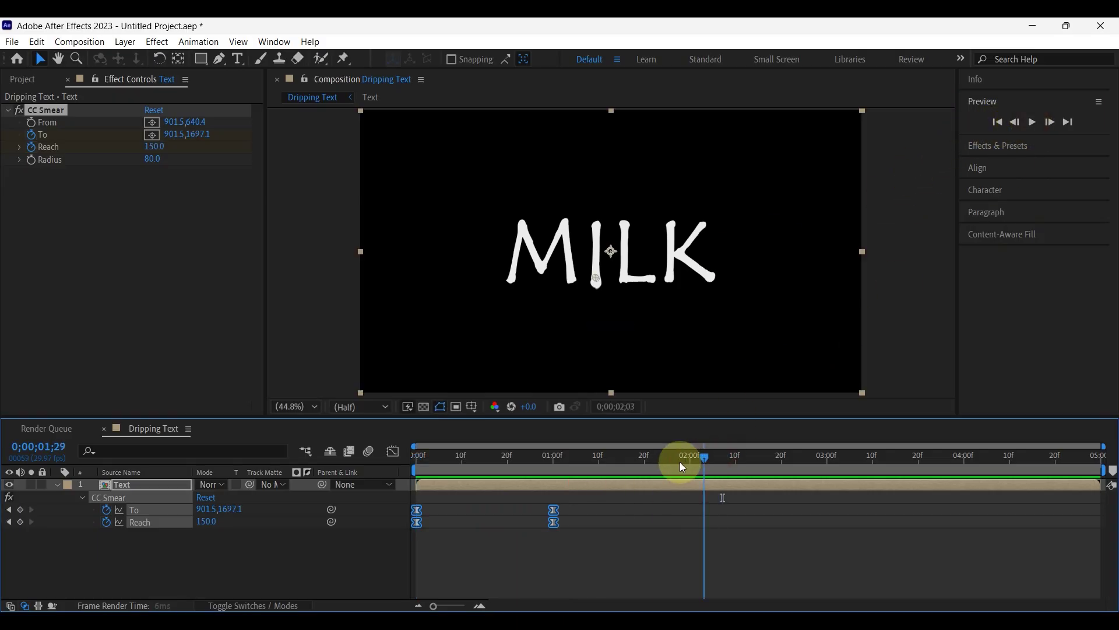
pyautogui.press('n')
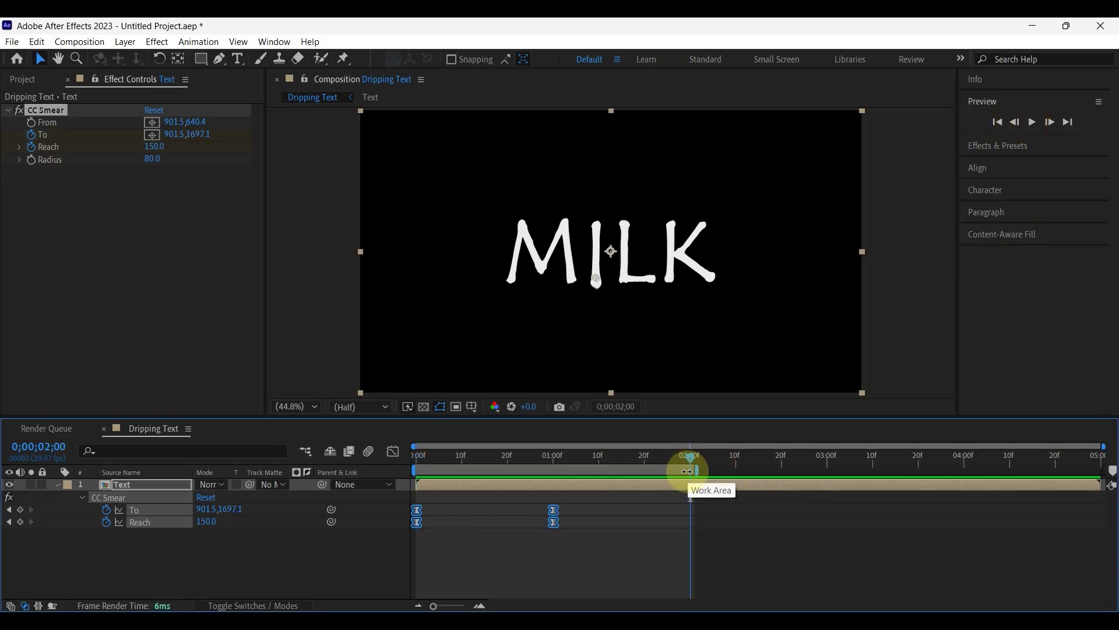
pyautogui.moveTo(689, 457)
pyautogui.mouseDown()
pyautogui.moveTo(429, 491)
pyautogui.moveTo(473, 516)
pyautogui.mouseUp()
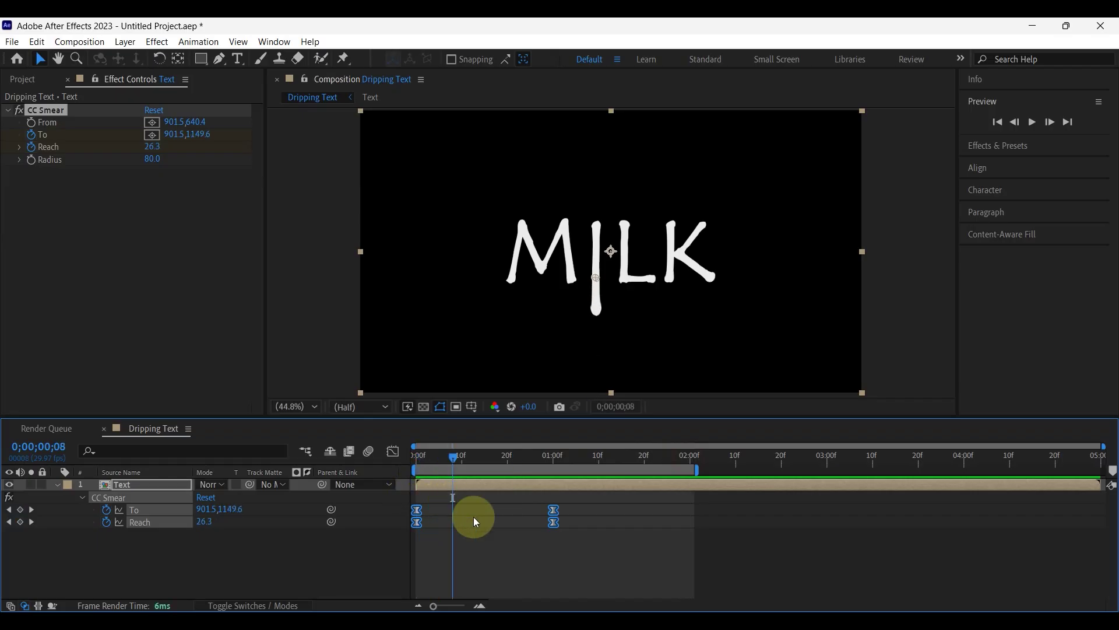
# Duplicate the CC Smear effect on the Text layer
pyautogui.click(281, 568)
pyautogui.click(44, 113)
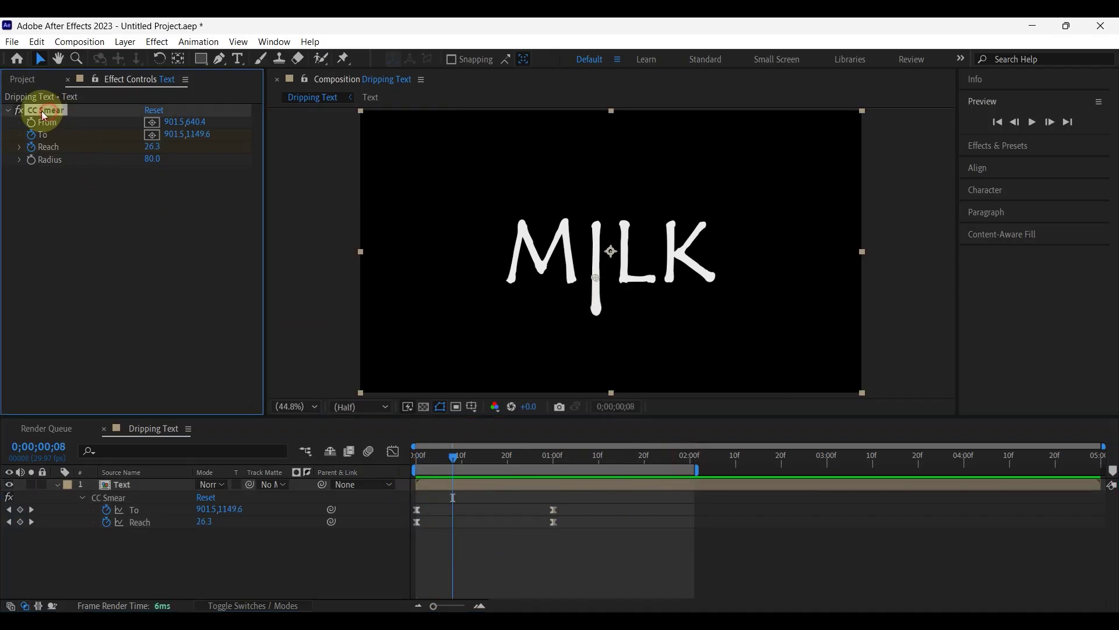
pyautogui.click(62, 112)
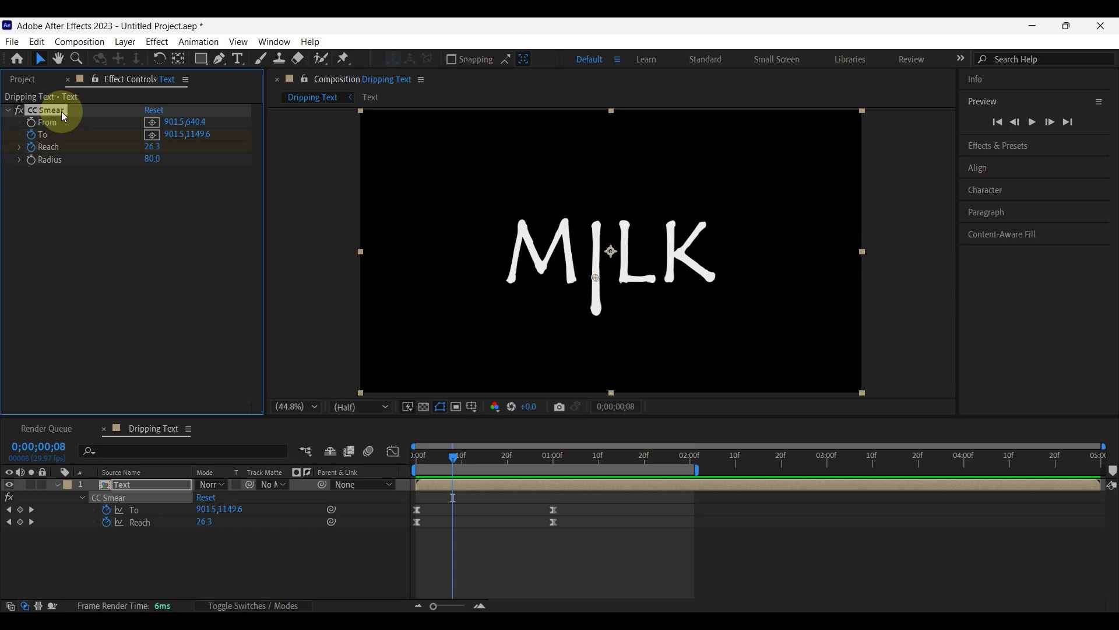
pyautogui.hotkey('ctrl', 'd')
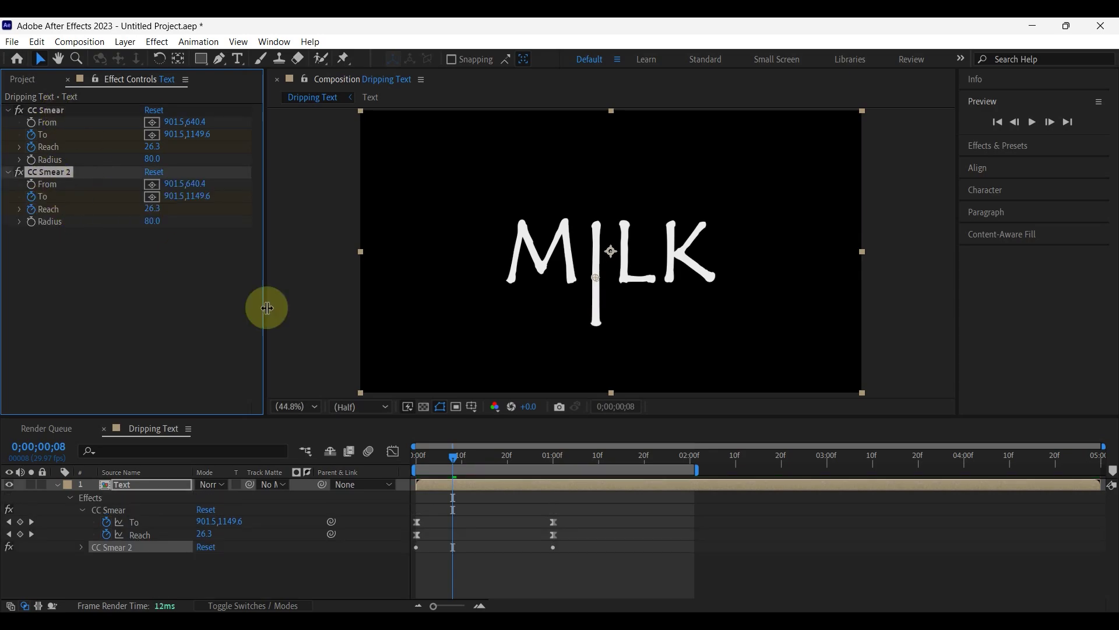
# Reveal the Text layer's keyframed properties and shift all CC Smear 2 keyframes 10 frames later, starting at 0;00;00;10
pyautogui.click(144, 488)
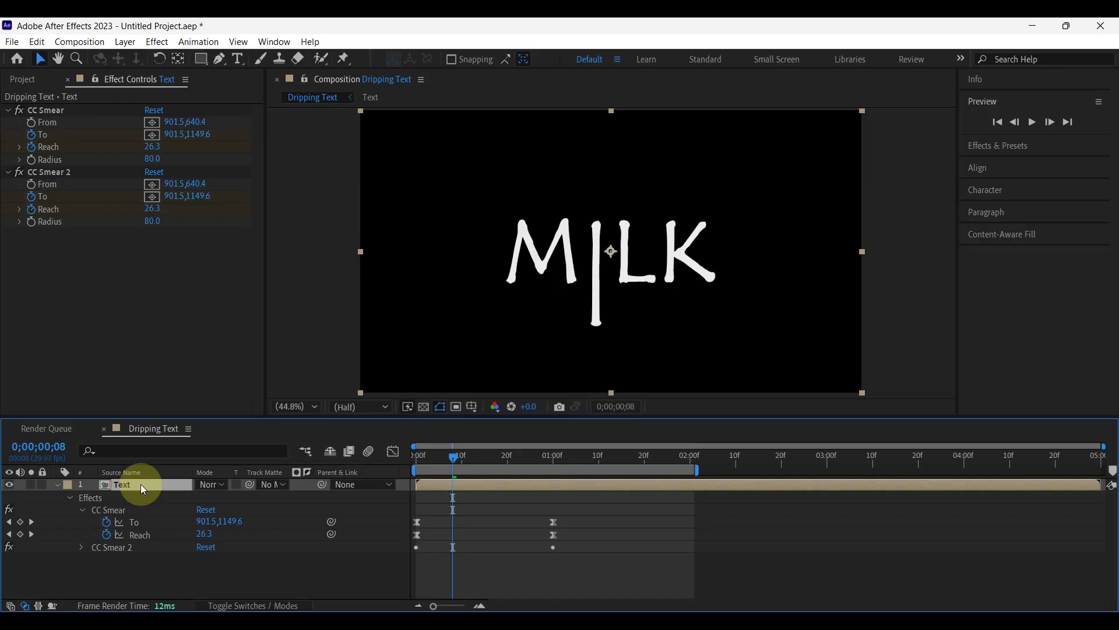
pyautogui.press('u')
pyautogui.press('u')
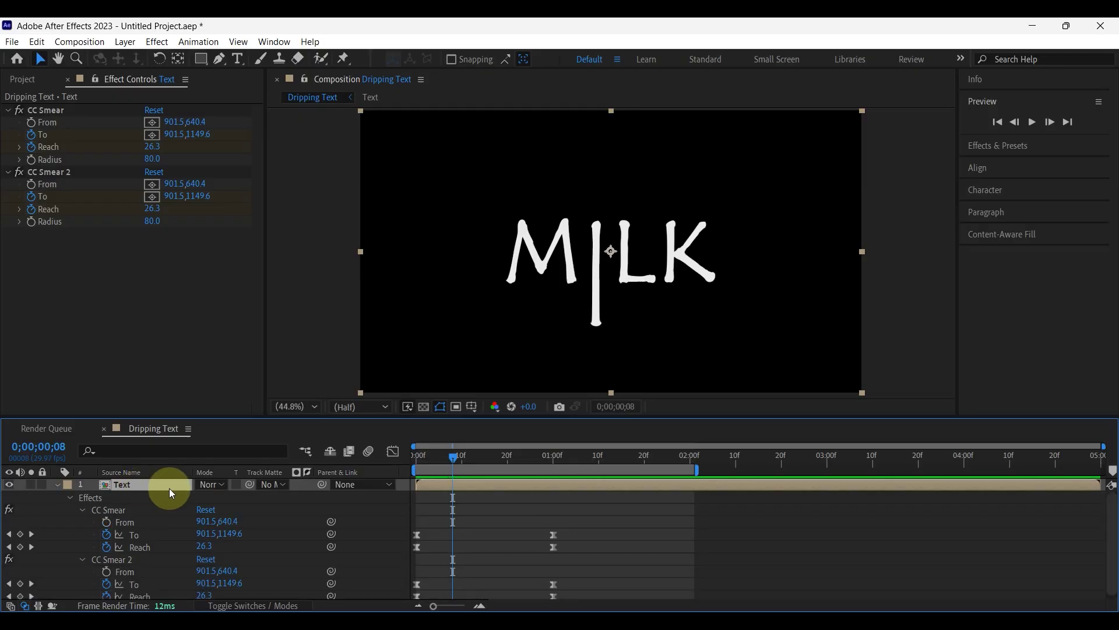
pyautogui.scroll(-1, 565, 571)
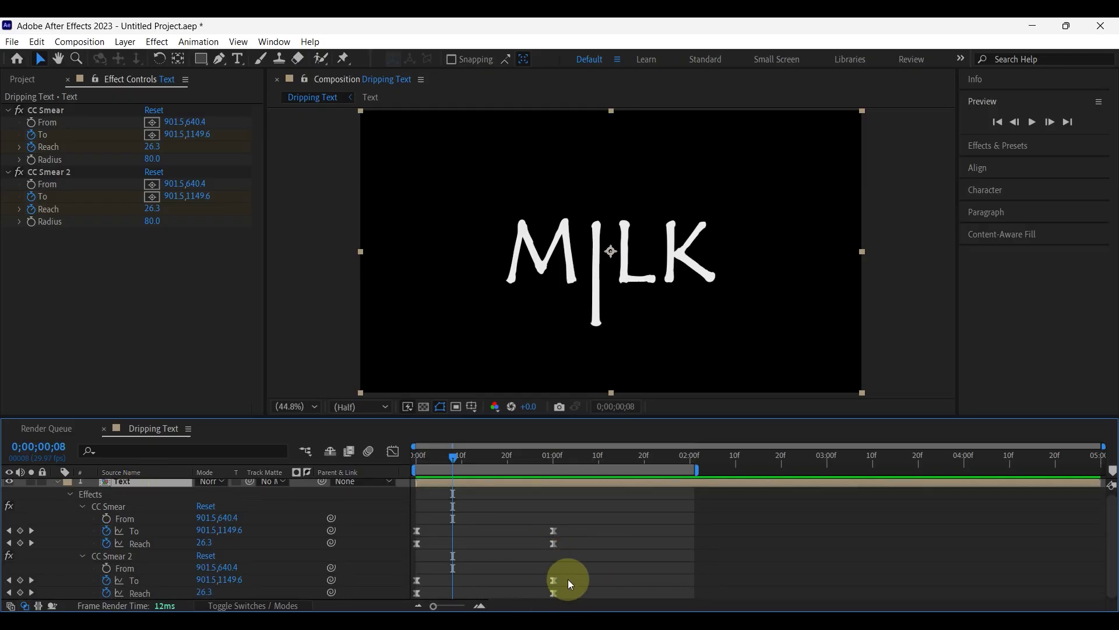
pyautogui.moveTo(569, 582)
pyautogui.mouseDown()
pyautogui.moveTo(412, 592)
pyautogui.moveTo(463, 568)
pyautogui.mouseUp()
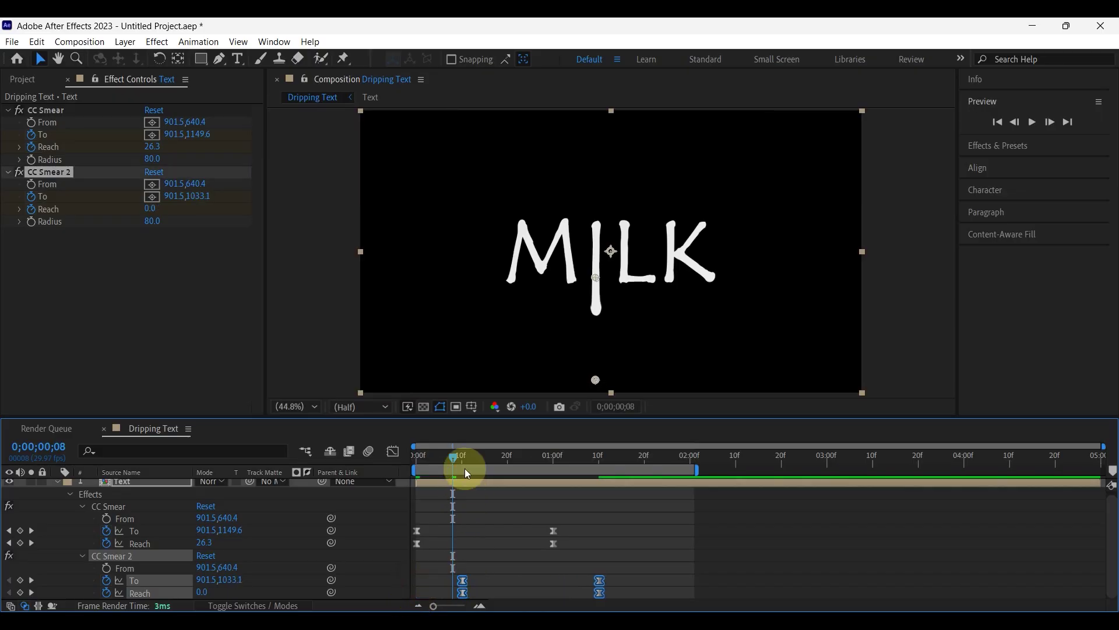
# At 0;00;00;10, place CC Smear 2's From point on the M's middle tip, about 692, 603, and To below it, about 687, 1029
pyautogui.moveTo(468, 461); pyautogui.dragTo(462, 592)
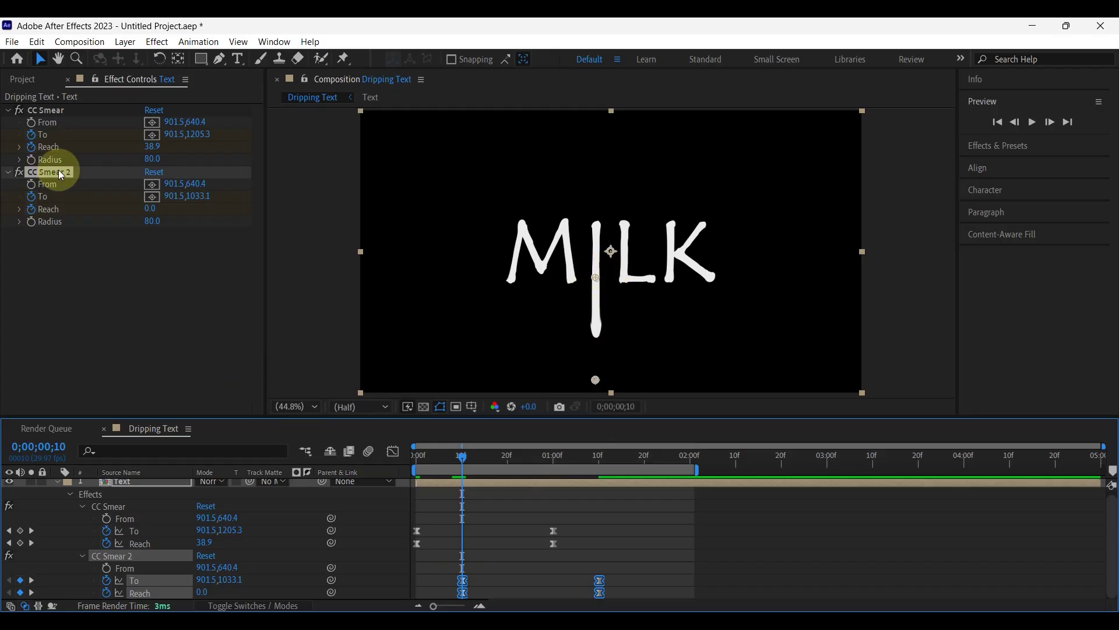
pyautogui.click(152, 183)
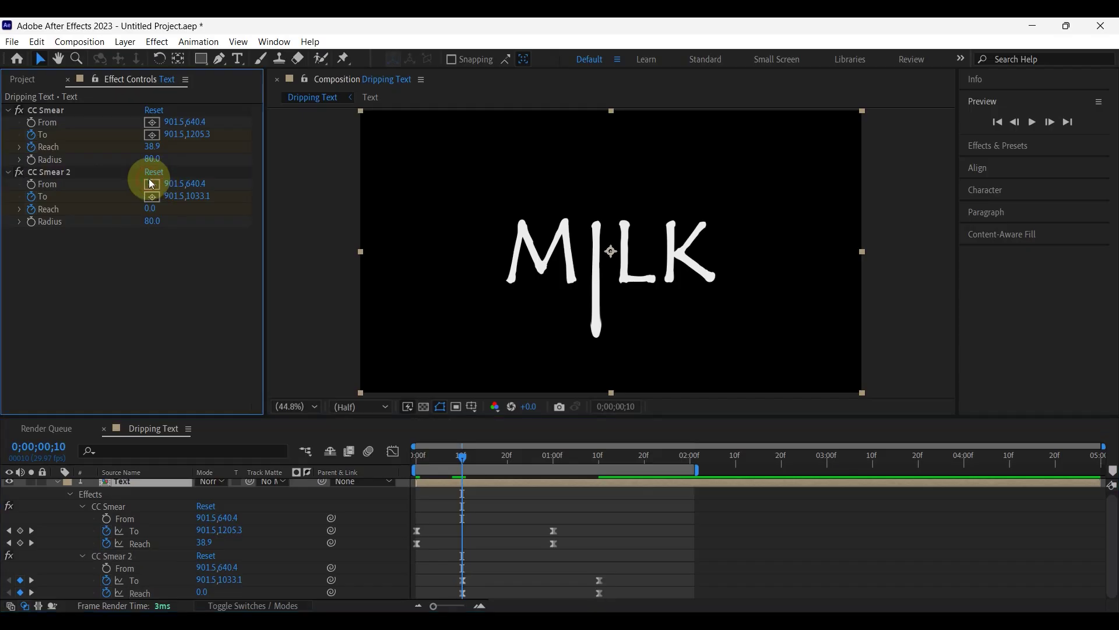
pyautogui.click(542, 268)
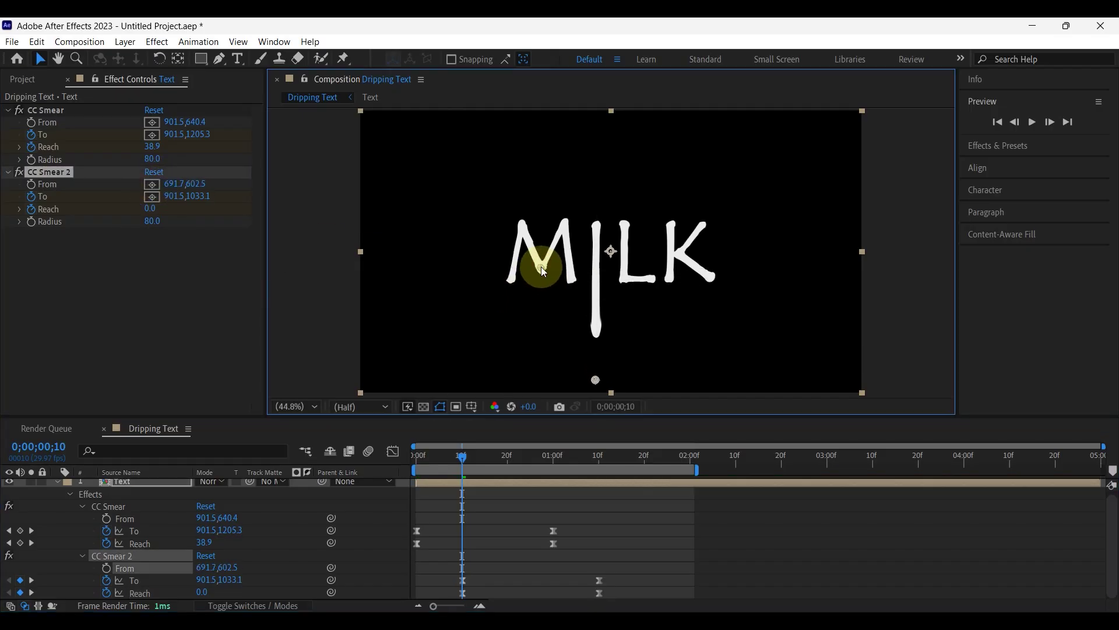
pyautogui.click(150, 196)
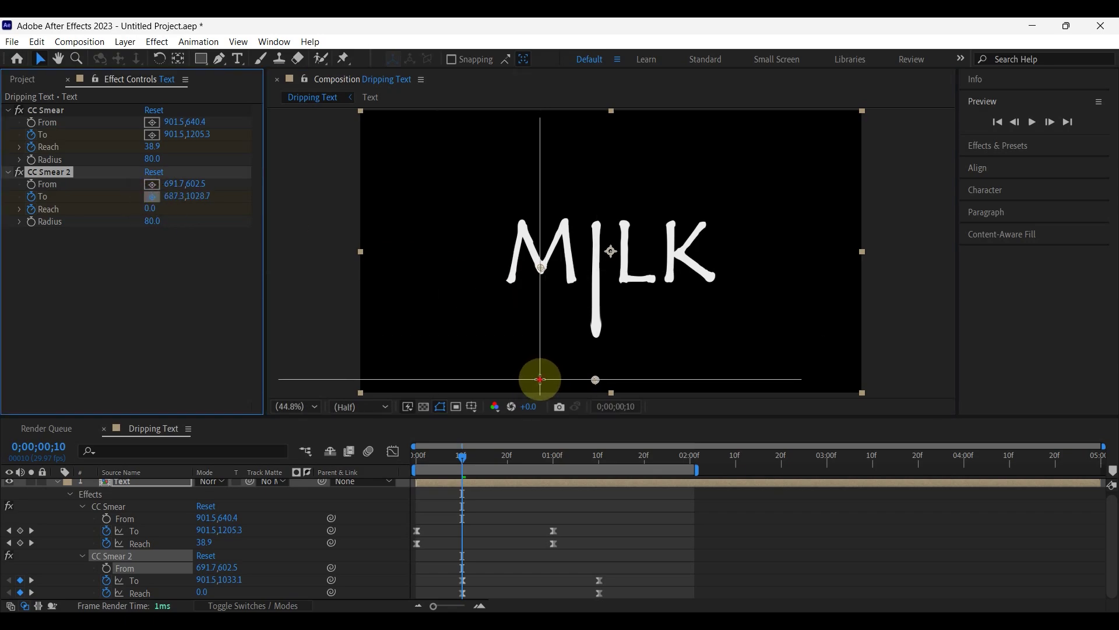
pyautogui.click(540, 379)
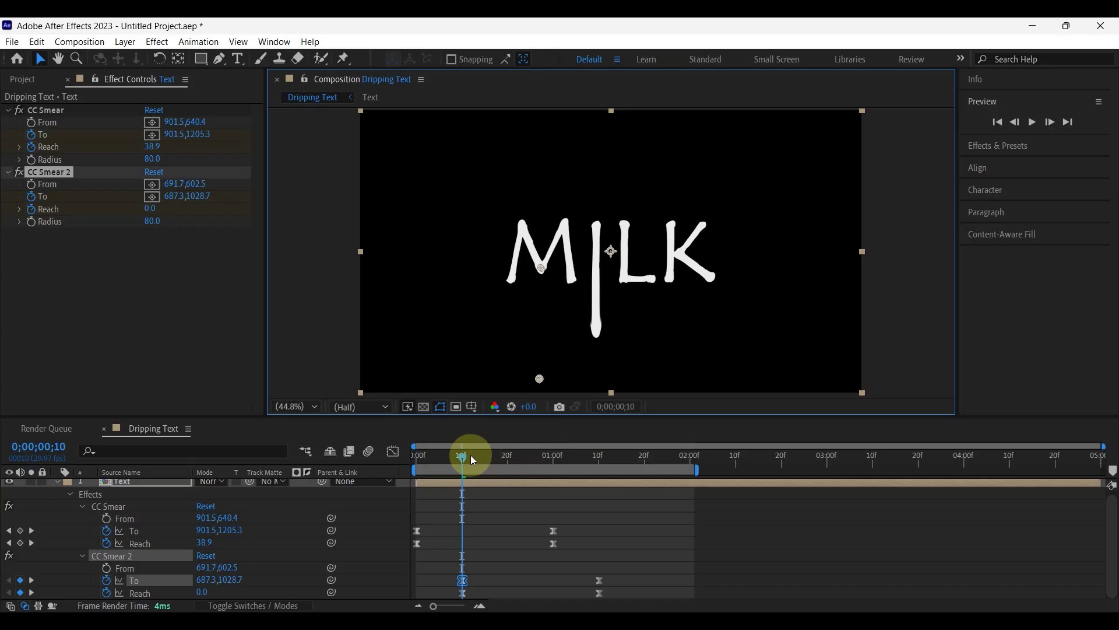
# At 0;00;01;10, move CC Smear 2's To point beneath the M, below the frame, to about 678, 1697
pyautogui.moveTo(473, 461); pyautogui.dragTo(599, 472)
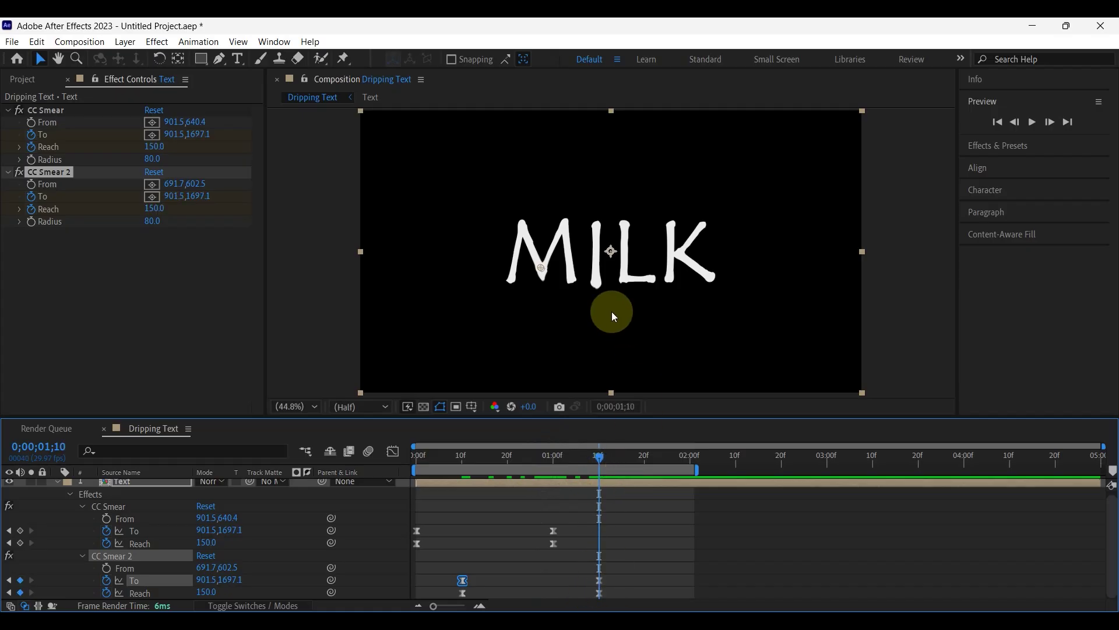
pyautogui.scroll(-4, 610, 321)
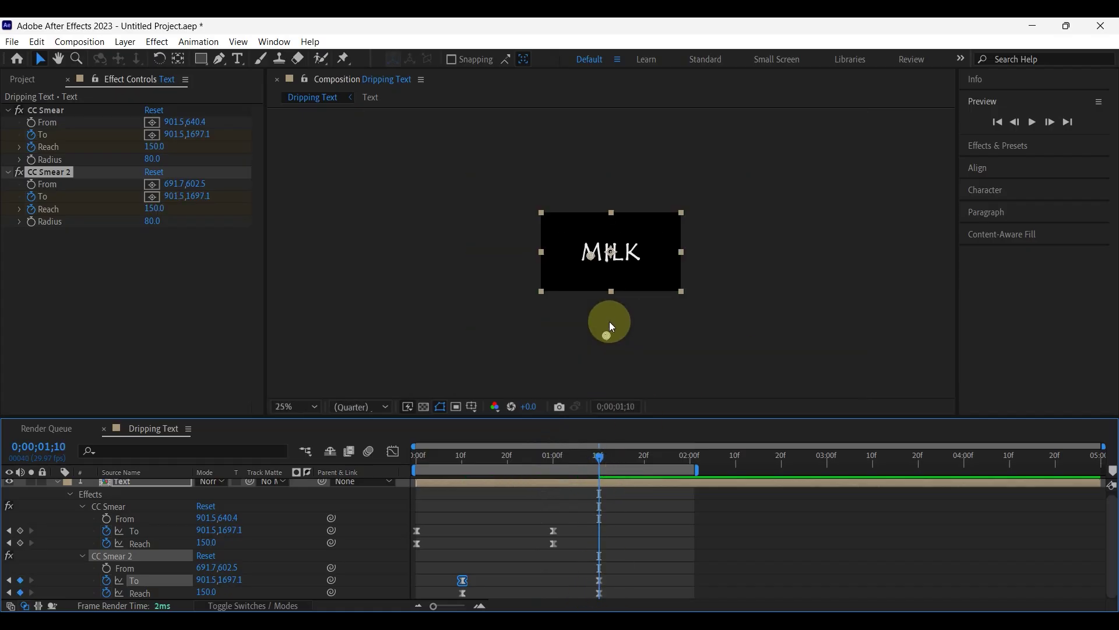
pyautogui.scroll(2, 610, 321)
pyautogui.scroll(-2, 610, 320)
pyautogui.moveTo(605, 334); pyautogui.dragTo(589, 336)
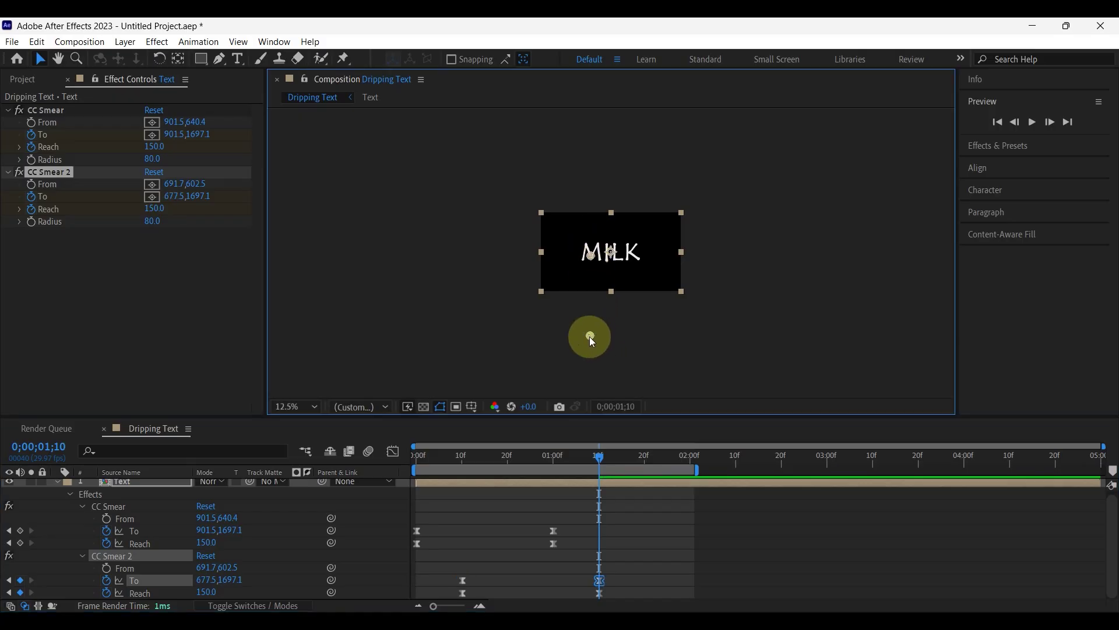
pyautogui.click(305, 405)
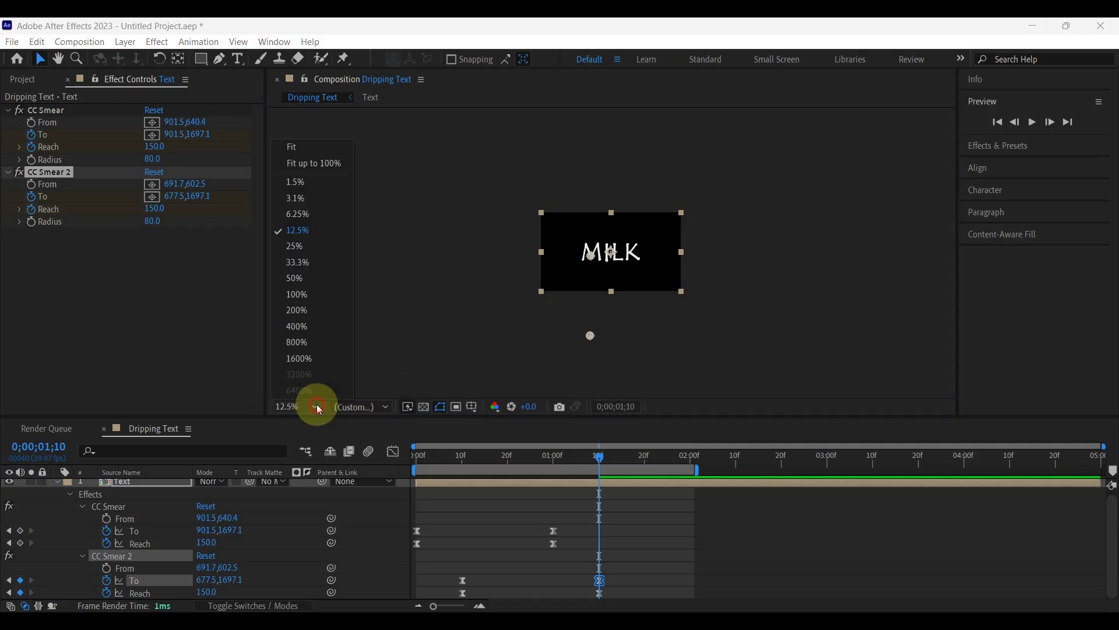
pyautogui.click(324, 163)
pyautogui.click(599, 454)
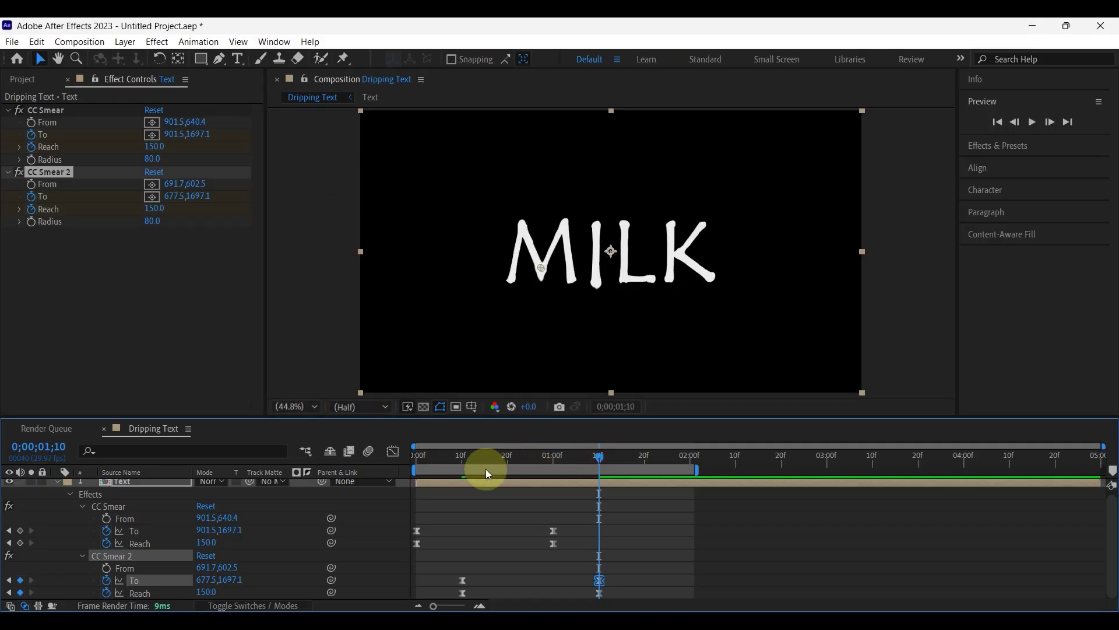
# Preview the animation from the start to check the drips from the I and the M
pyautogui.moveTo(599, 457); pyautogui.dragTo(418, 465)
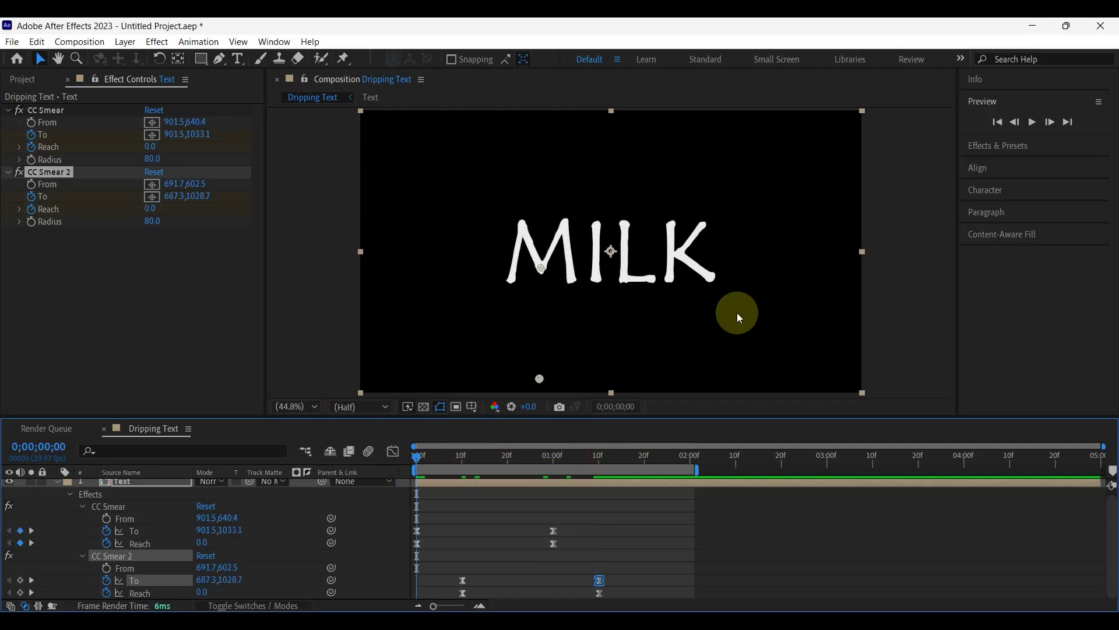
pyautogui.click(1034, 123)
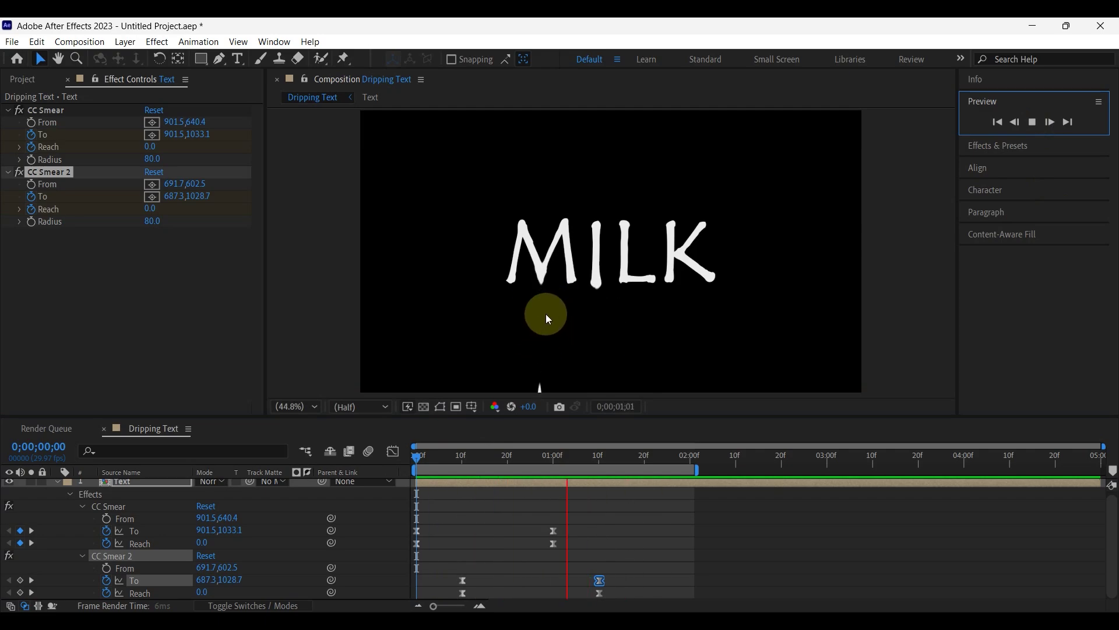
pyautogui.click(1042, 121)
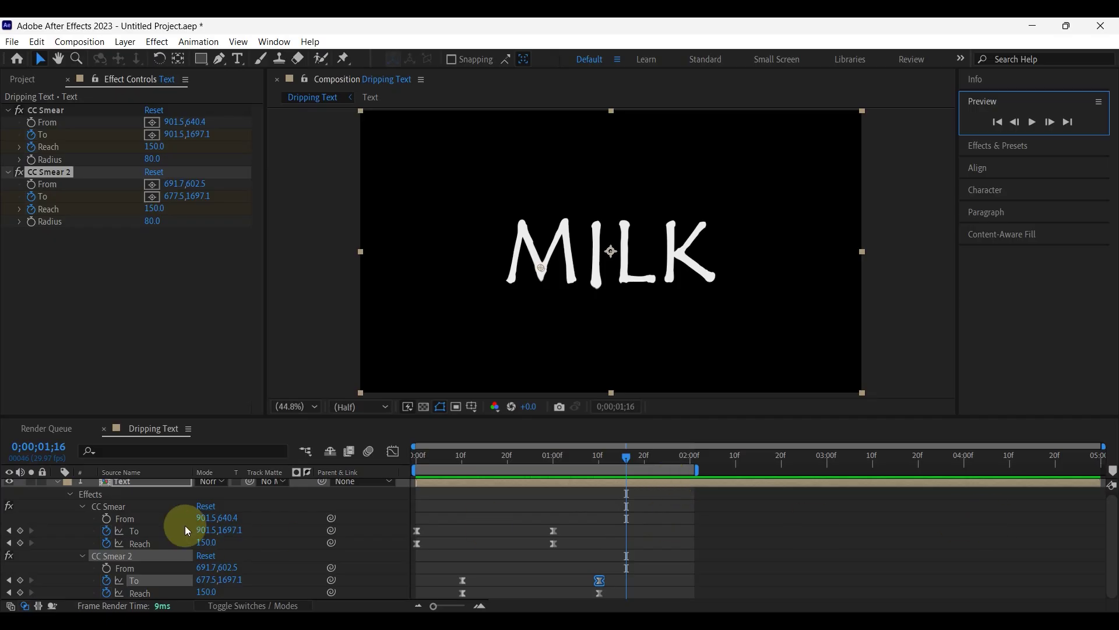
# Duplicate CC Smear 2 and shift the copy's To and Reach keyframes later, starting at 0;00;00;21
pyautogui.hotkey('ctrl', 'd')
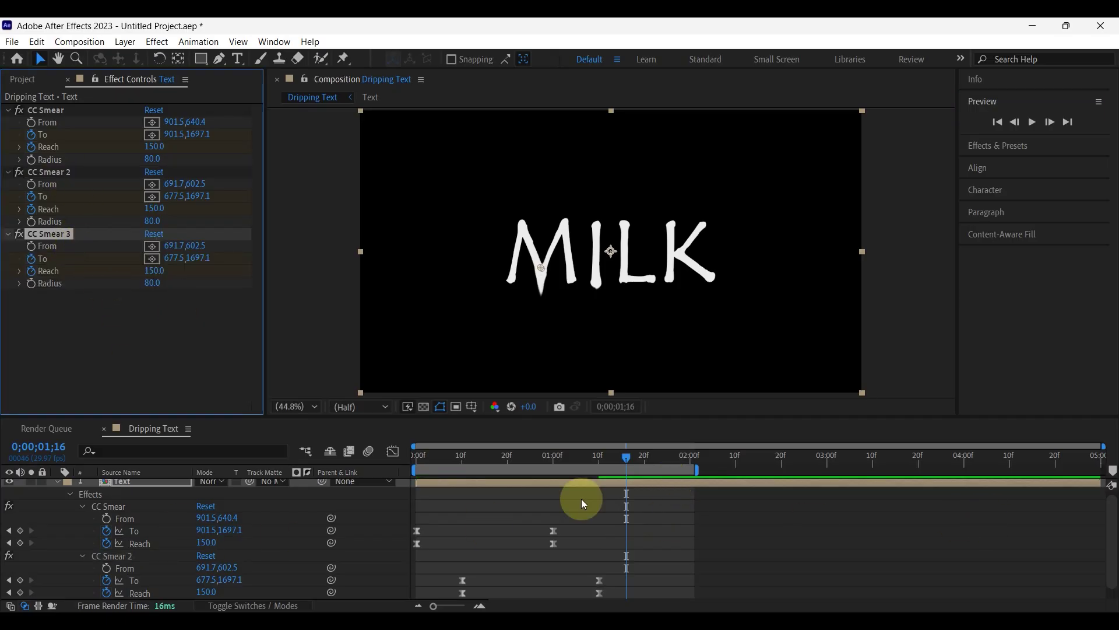
pyautogui.click(131, 486)
pyautogui.press('u')
pyautogui.press('u')
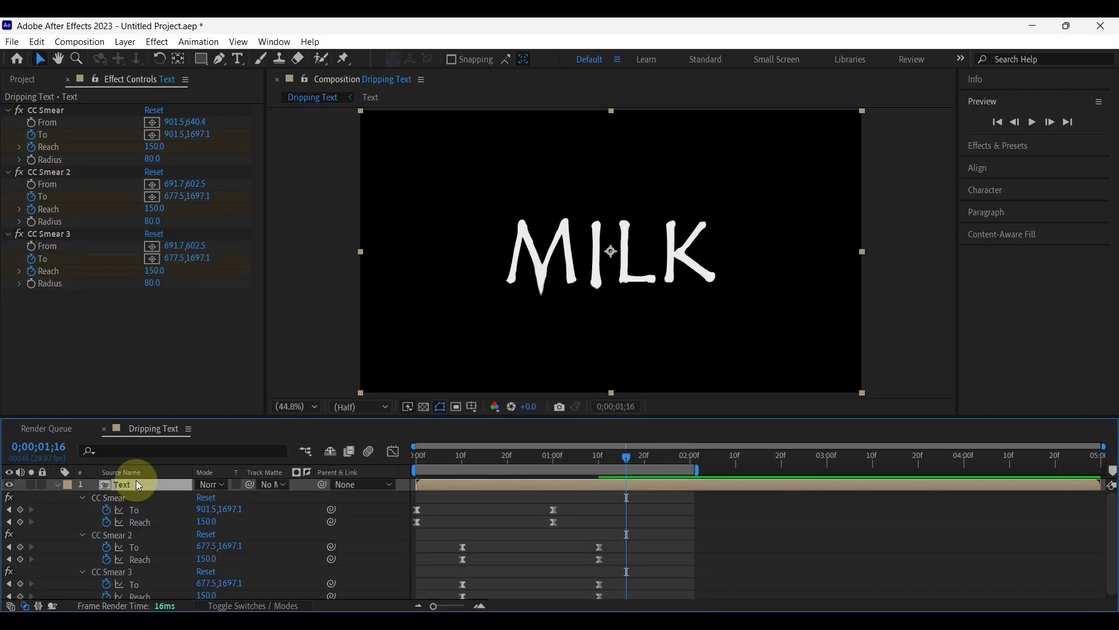
pyautogui.moveTo(452, 583); pyautogui.dragTo(620, 594)
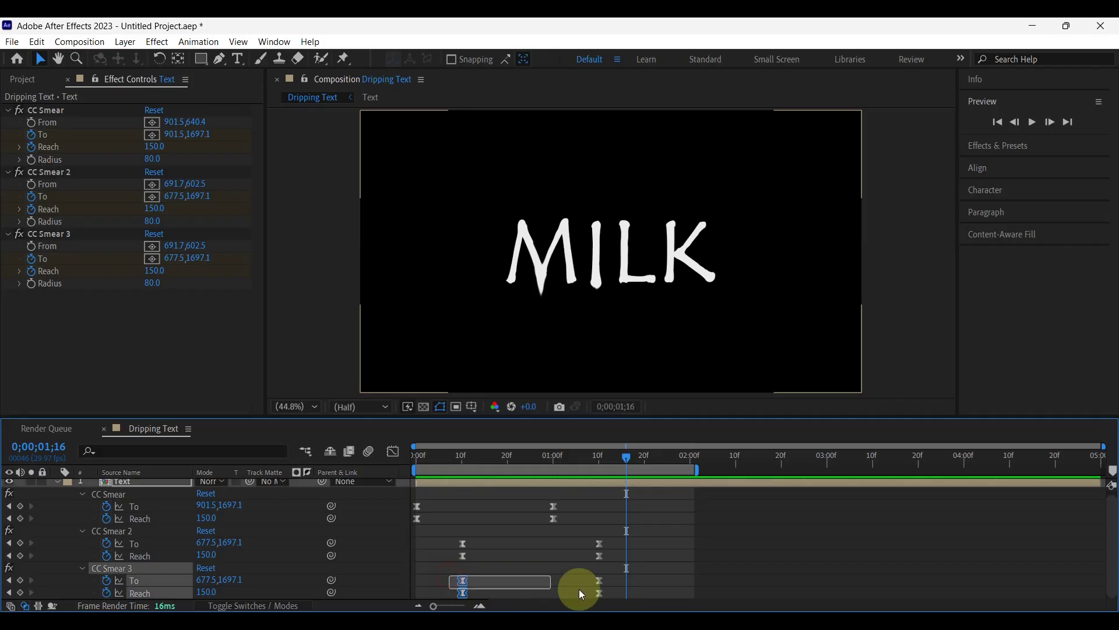
pyautogui.moveTo(464, 583); pyautogui.dragTo(513, 580)
# At 0;00;00;21, place CC Smear 3's From point at the K's stem base, about 1185, 638, and To straight below, about 1185, 1040
pyautogui.click(512, 460)
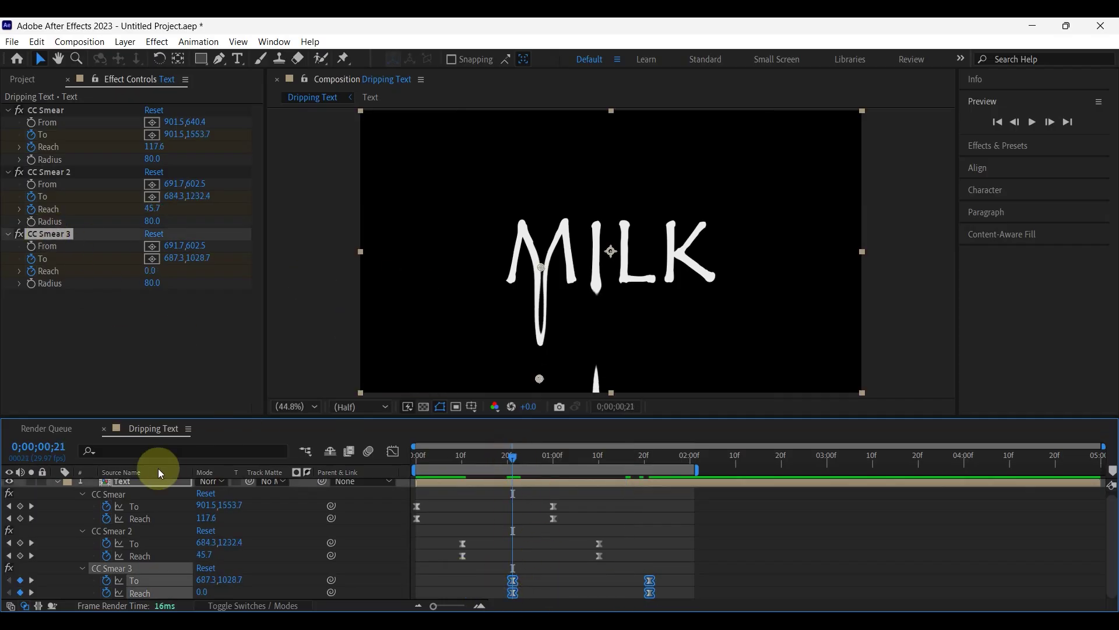
pyautogui.click(152, 250)
pyautogui.click(670, 278)
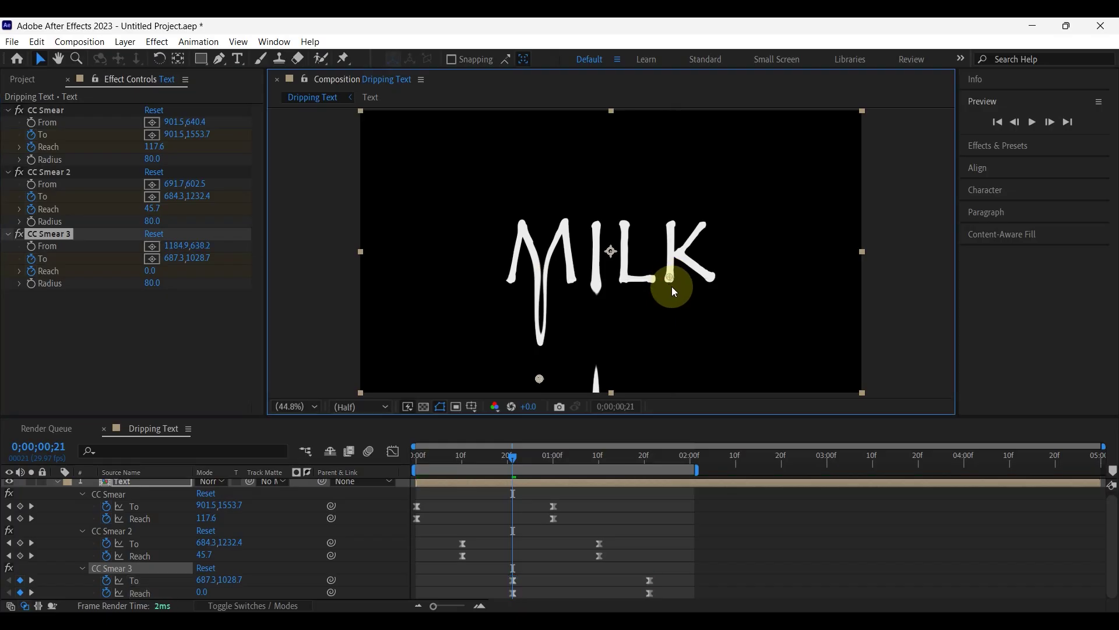
pyautogui.click(152, 259)
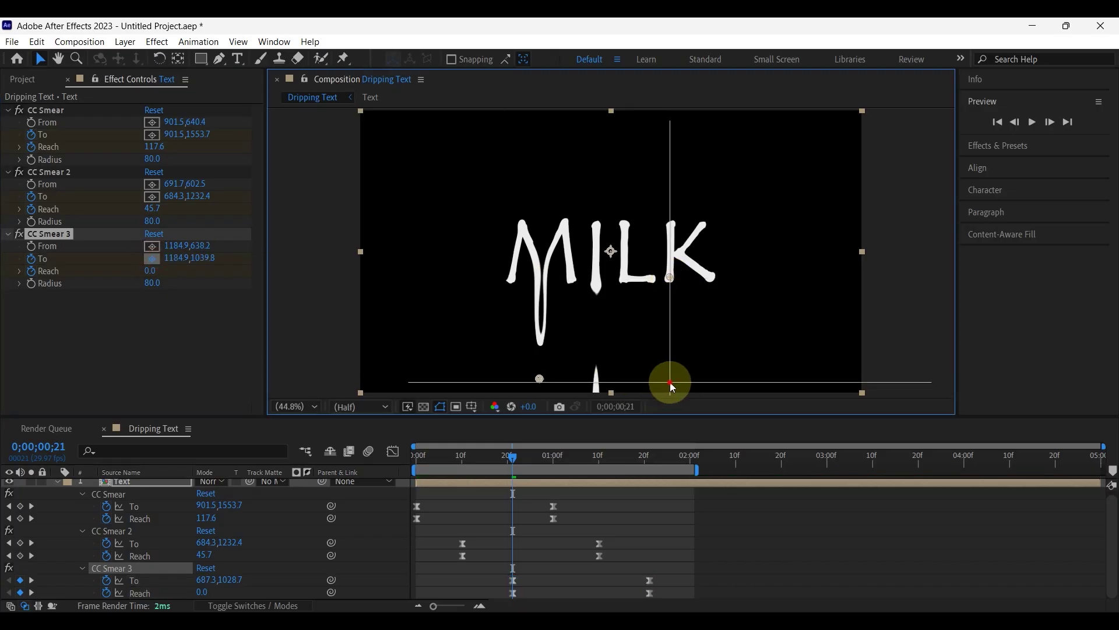
pyautogui.click(670, 382)
# At CC Smear 3's last keyframe, 0;00;01;21, move its To point below the frame under the K to about 1238, 1737
pyautogui.press(',')
pyautogui.press(',')
pyautogui.press(',')
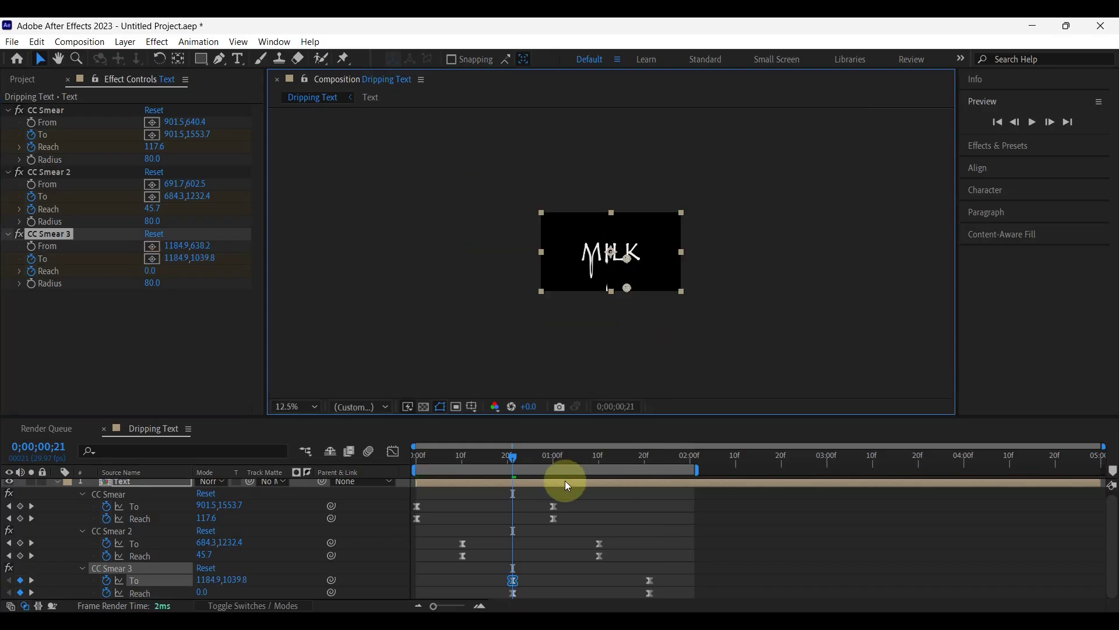
pyautogui.click(31, 580)
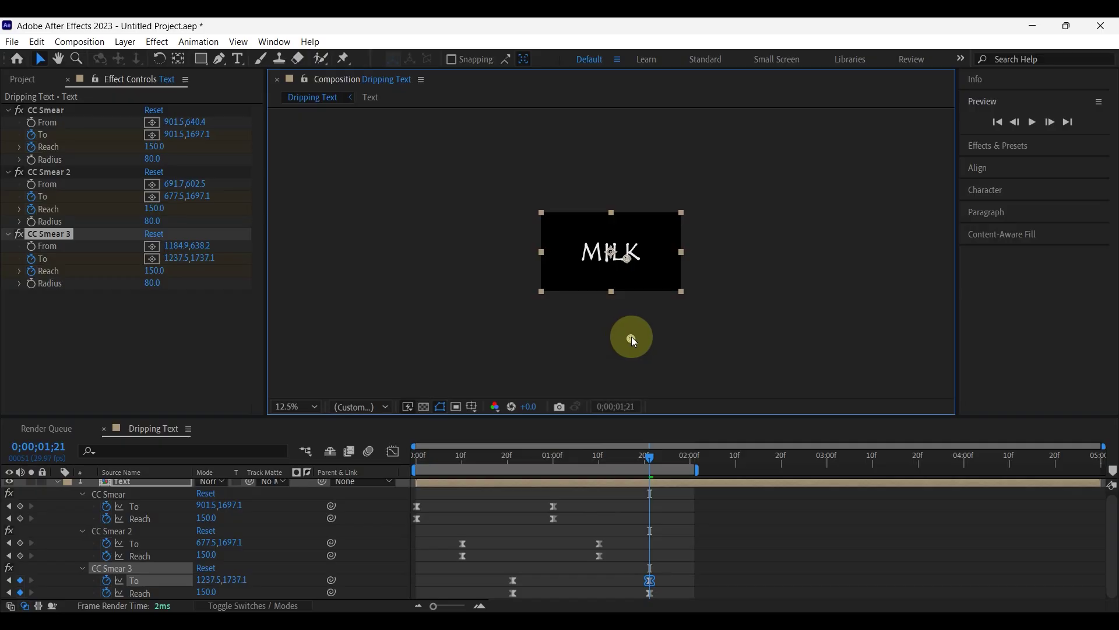
pyautogui.click(630, 338)
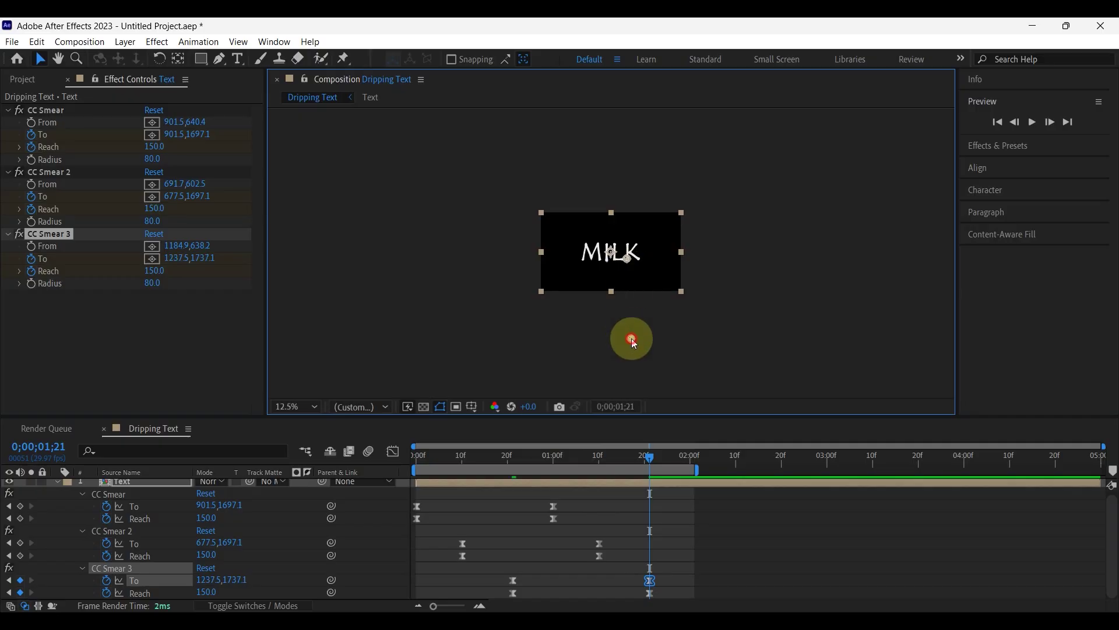
pyautogui.click(320, 407)
pyautogui.click(310, 170)
# Preview the animation from the start with the third drip from the K included
pyautogui.moveTo(649, 447); pyautogui.dragTo(416, 455)
pyautogui.click(1032, 122)
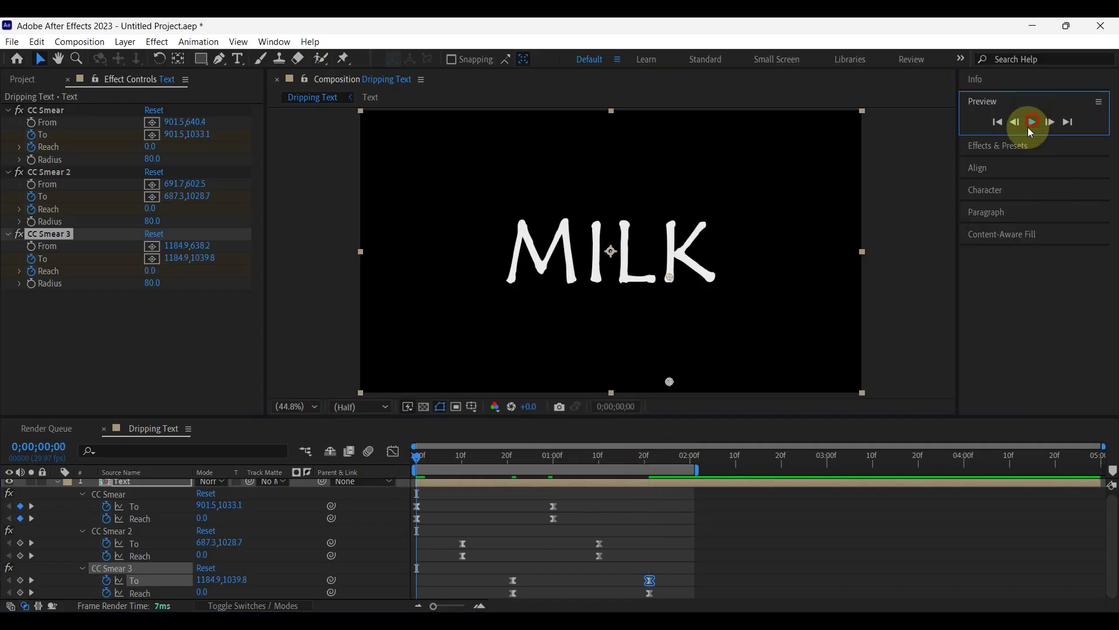